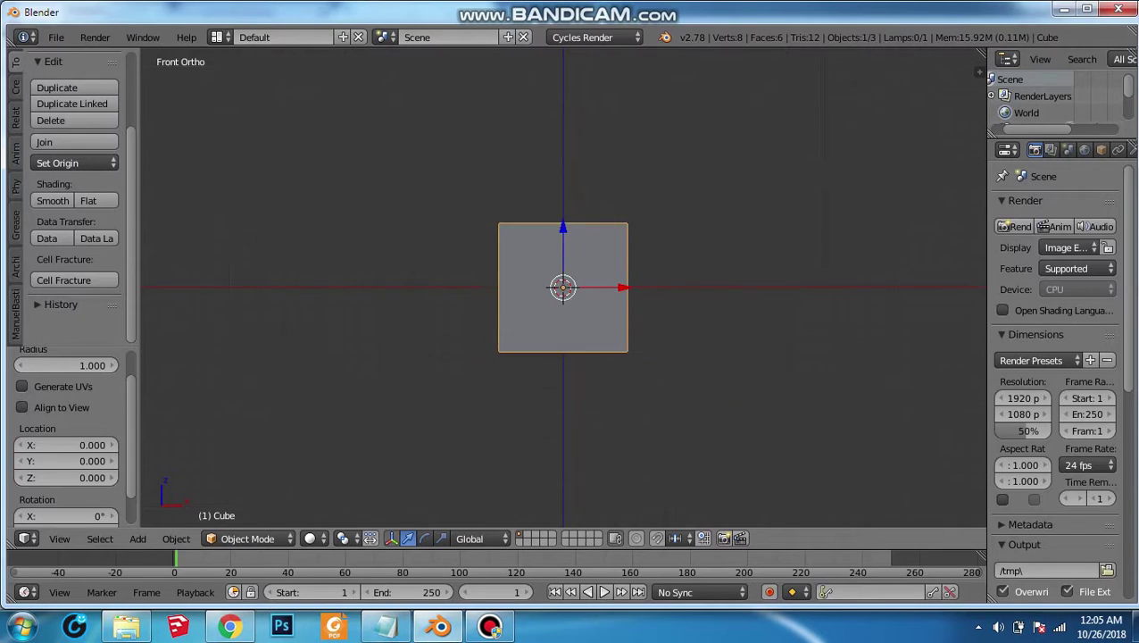
Delete the default cube, leaving only the camera and lamp in the scene
{"action": "mouse_move", "coordinate": [562, 401]}
{"action": "middle_mouse_down"}
{"action": "mouse_move", "coordinate": [625, 357]}
{"action": "mouse_move", "coordinate": [622, 346]}
{"action": "middle_mouse_up"}
{"action": "scroll", "coordinate": [622, 345], "scroll_direction": "up", "scroll_amount": 2}
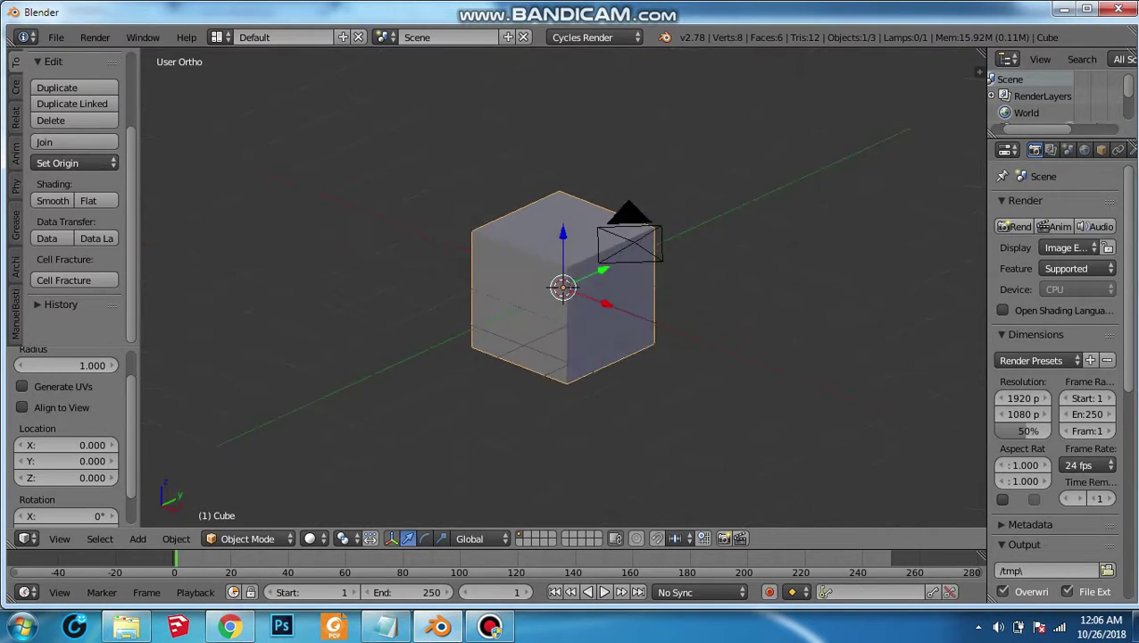
{"action": "scroll", "coordinate": [622, 345], "scroll_direction": "up", "scroll_amount": 3}
{"action": "key", "text": "x"}
{"action": "left_click", "coordinate": [622, 346]}
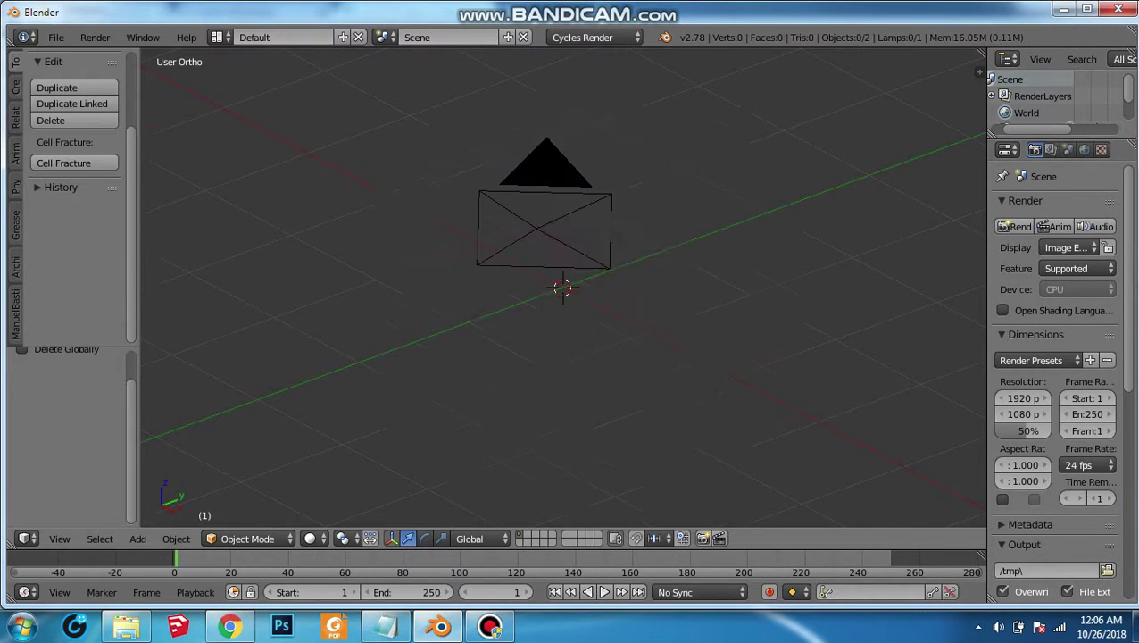
{"action": "key", "text": "shift+a"}
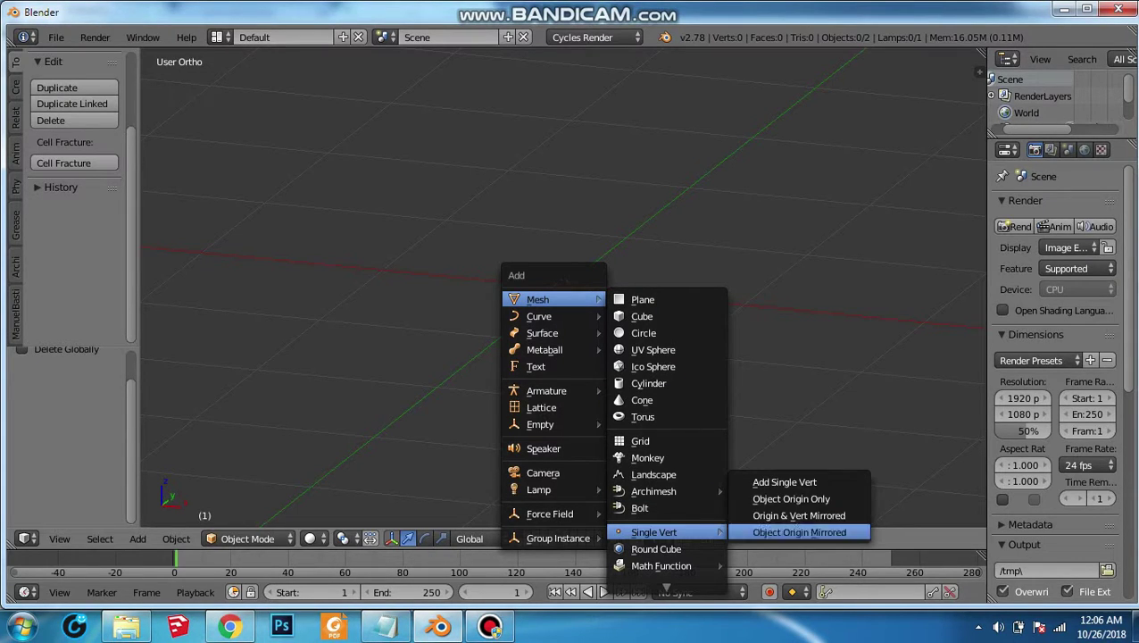
Add a single-vertex mesh and switch to the front orthographic view
{"action": "left_click", "coordinate": [784, 482]}
{"action": "left_click", "coordinate": [59, 539]}
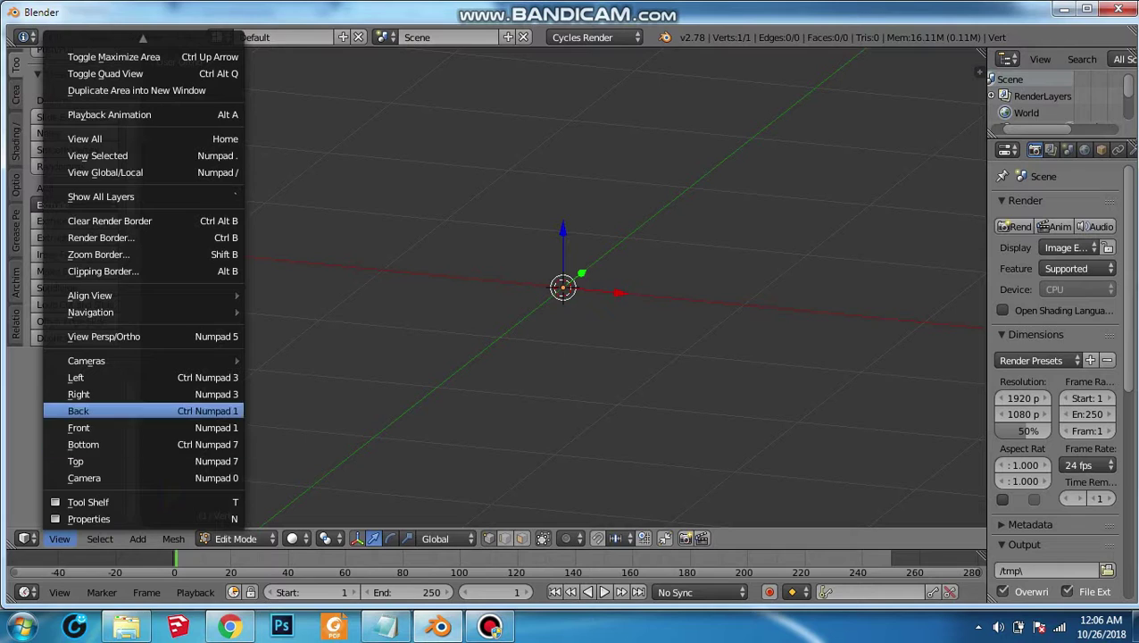
{"action": "left_click", "coordinate": [85, 428]}
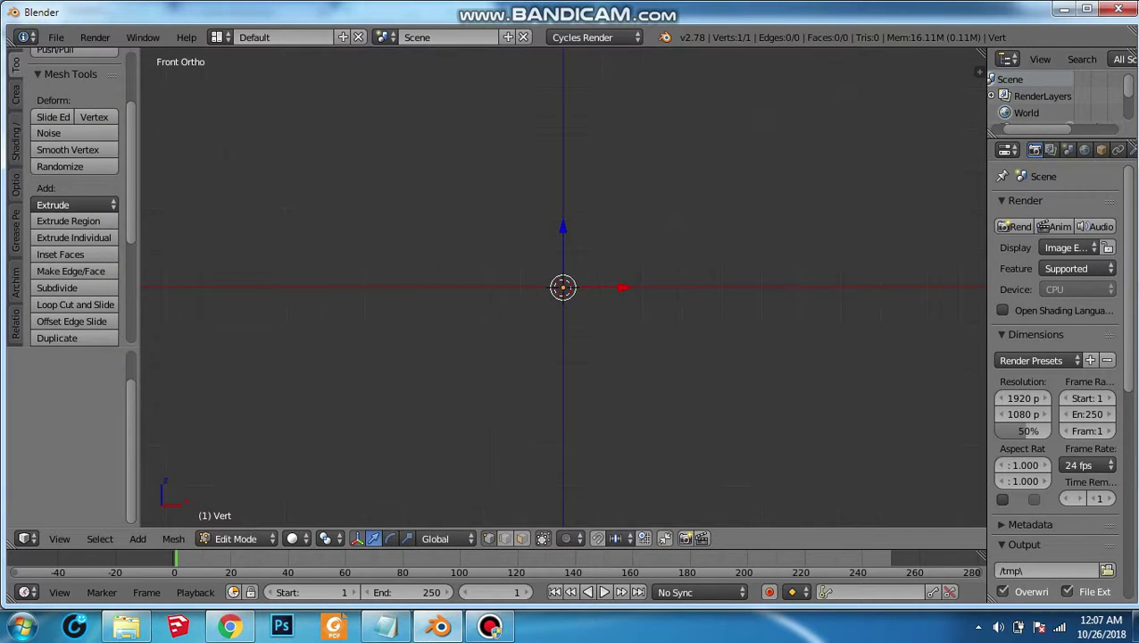
Extrude the vertex along X and Z to trace the mug's outer wall upward
{"action": "key", "text": "e"}
{"action": "key", "text": "Return"}
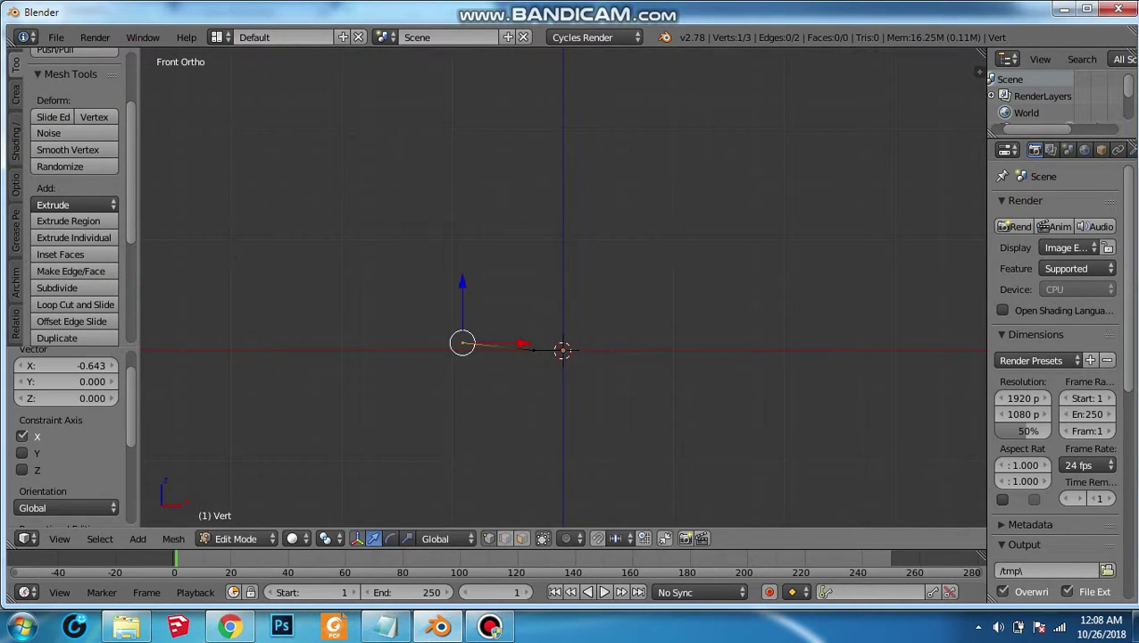
{"action": "key", "text": "e"}
{"action": "key", "text": "z"}
{"action": "key", "text": "Return"}
{"action": "key", "text": "e"}
{"action": "key", "text": "z"}
{"action": "key", "text": "Return"}
{"action": "key", "text": "g"}
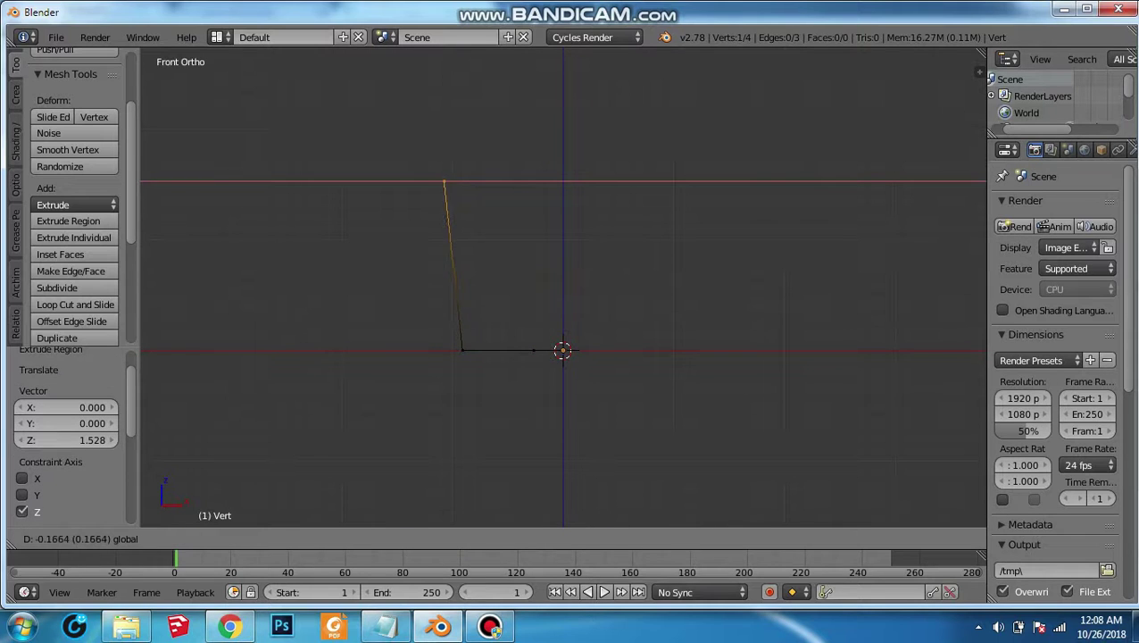
{"action": "key", "text": "Return"}
Extrude the rim sideways and the inner wall down to -2.416
{"action": "key", "text": "e"}
{"action": "key", "text": "z"}
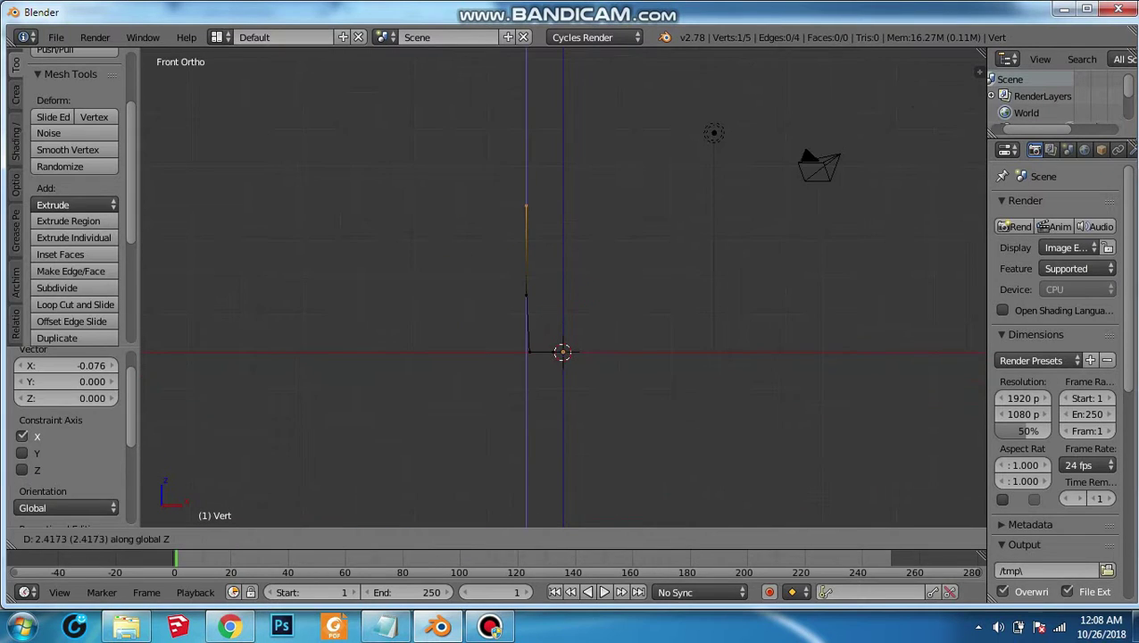
{"action": "key", "text": "Return"}
{"action": "key", "text": "e"}
{"action": "key", "text": "z"}
{"action": "key", "text": "Return"}
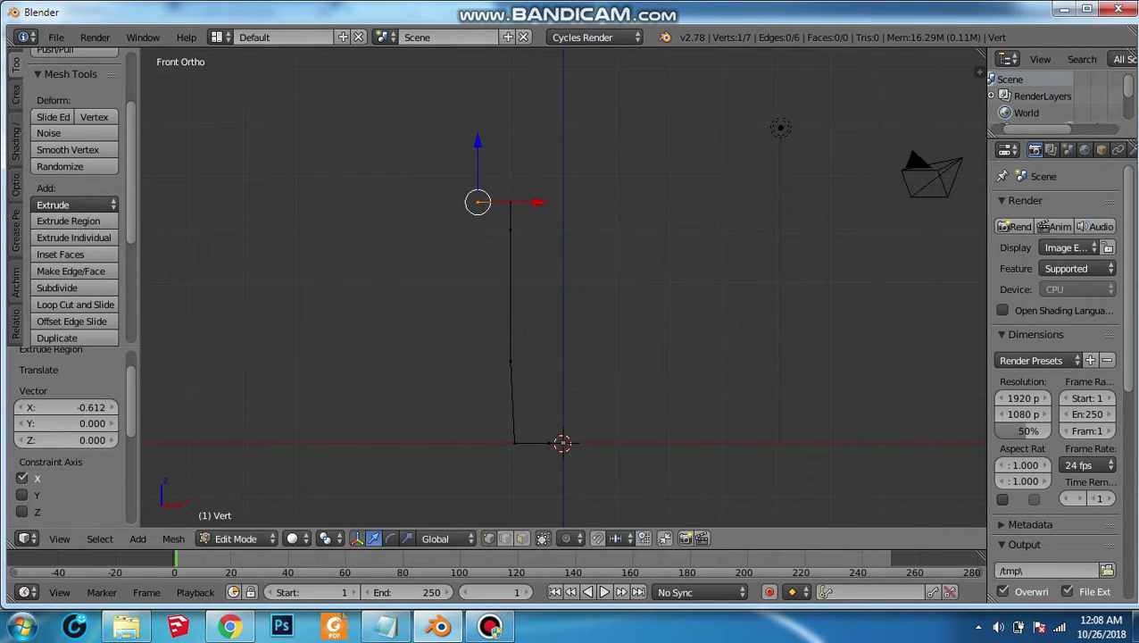
{"action": "key", "text": "e"}
{"action": "key", "text": "z"}
{"action": "key", "text": "Return"}
{"action": "key", "text": "e"}
{"action": "key", "text": "z"}
{"action": "key", "text": "Return"}
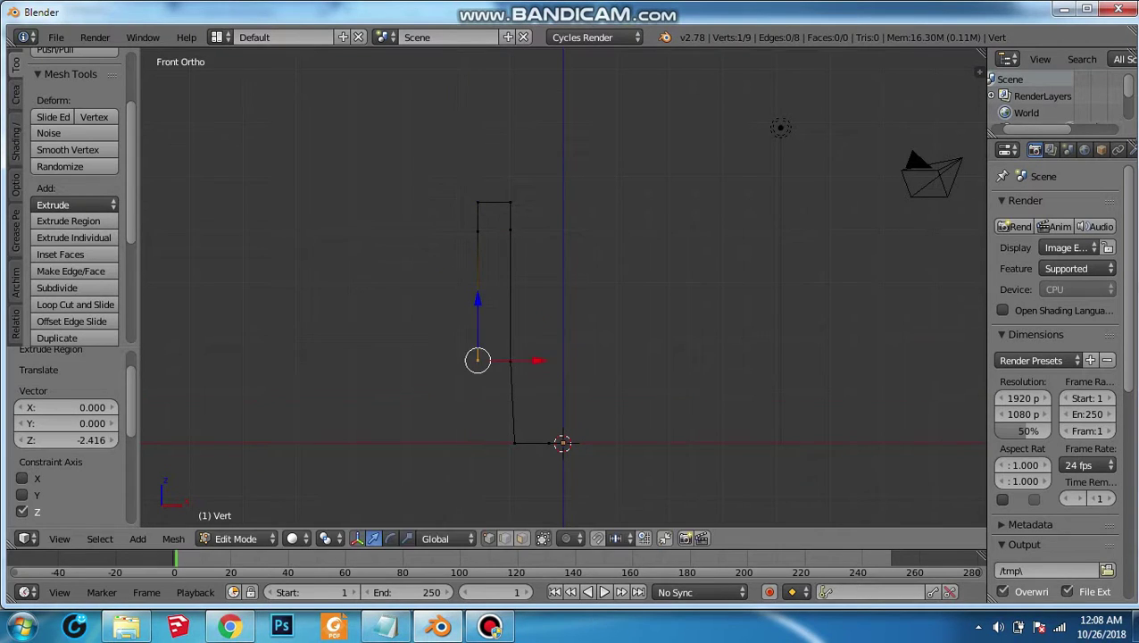
Continue the wall down and extrude the foot and base inward to 0.708
{"action": "scroll", "coordinate": [562, 357], "scroll_direction": "down", "scroll_amount": 2, "text": "shift"}
{"action": "key", "text": "e"}
{"action": "key", "text": "z"}
{"action": "key", "text": "Return"}
{"action": "scroll", "coordinate": [562, 359], "scroll_direction": "up", "scroll_amount": 2}
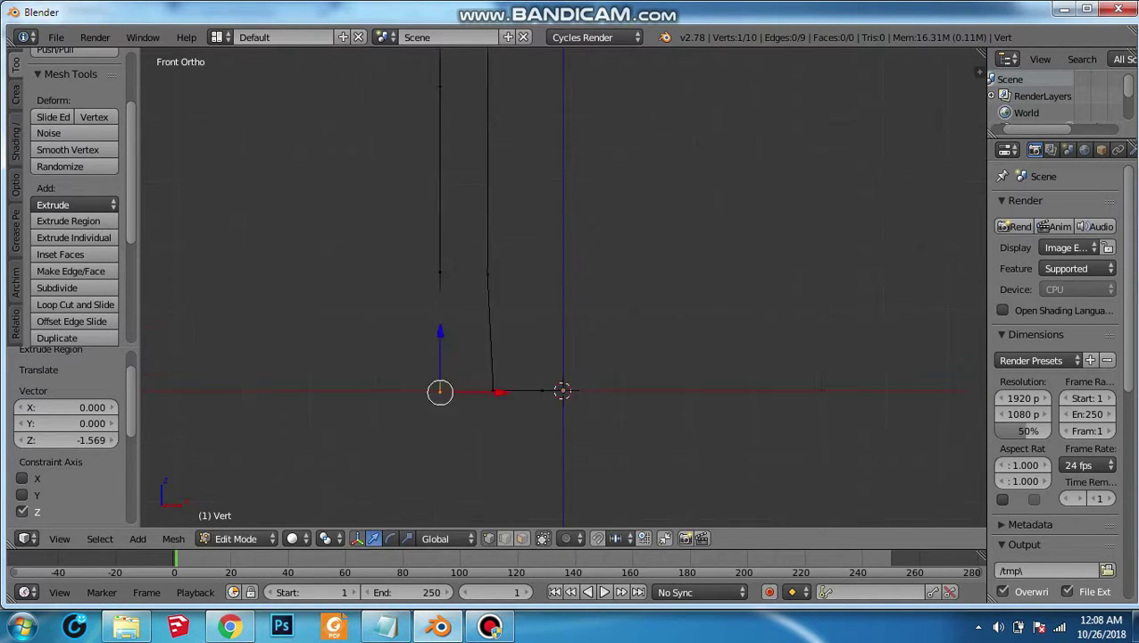
{"action": "scroll", "coordinate": [562, 360], "scroll_direction": "up", "scroll_amount": 1}
{"action": "scroll", "coordinate": [562, 360], "scroll_direction": "down", "scroll_amount": 2, "text": "shift"}
{"action": "key", "text": "e"}
{"action": "key", "text": "z"}
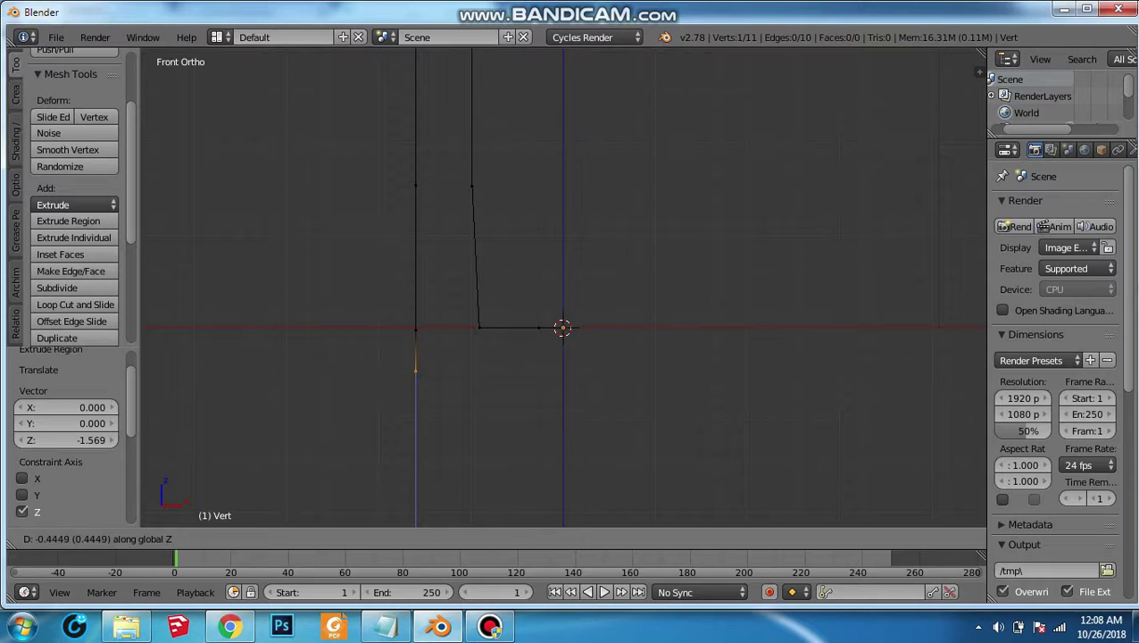
{"action": "key", "text": "Return"}
{"action": "key", "text": "e"}
{"action": "key", "text": "x"}
{"action": "key", "text": "Return"}
{"action": "key", "text": "e"}
{"action": "key", "text": "z"}
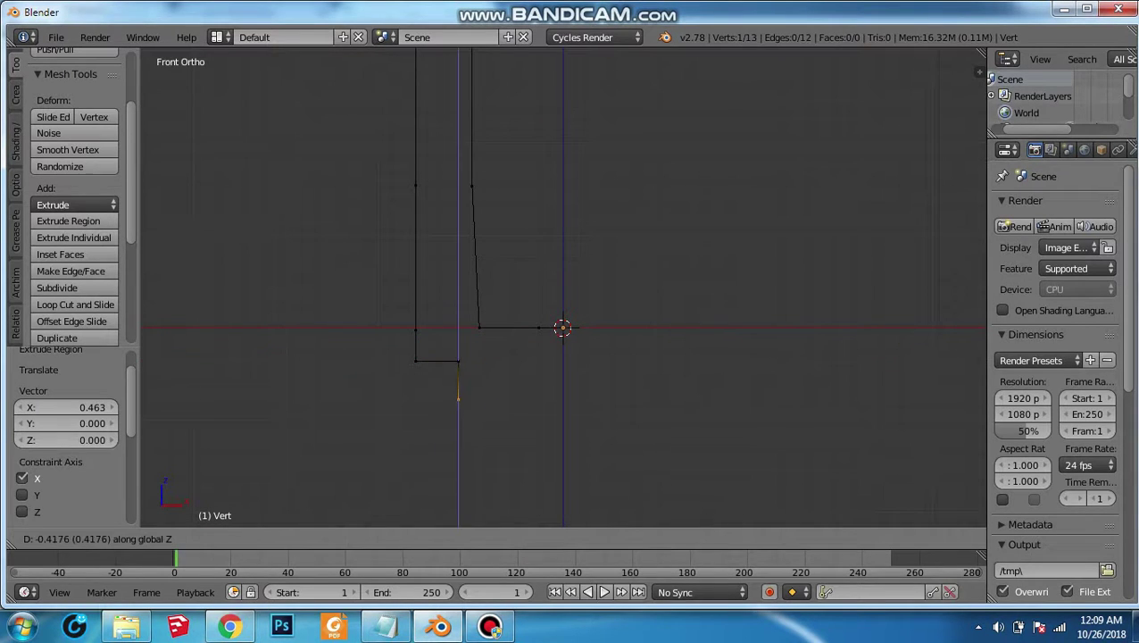
{"action": "key", "text": "Return"}
{"action": "key", "text": "e"}
{"action": "key", "text": "x"}
{"action": "key", "text": "Return"}
Adjust the end base vertex and extrude the base to the centre line at 0.244
{"action": "scroll", "coordinate": [558, 308], "scroll_direction": "up", "scroll_amount": 4}
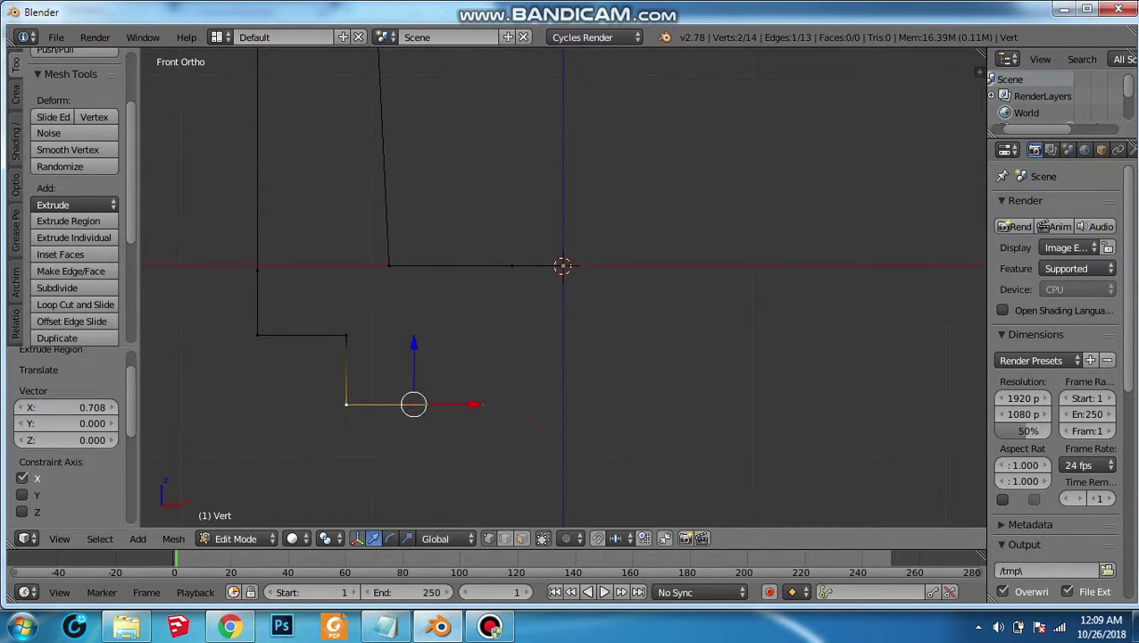
{"action": "left_click_drag", "start_coordinate": [413, 353], "coordinate": [413, 315]}
{"action": "scroll", "coordinate": [413, 315], "scroll_direction": "down", "scroll_amount": 2}
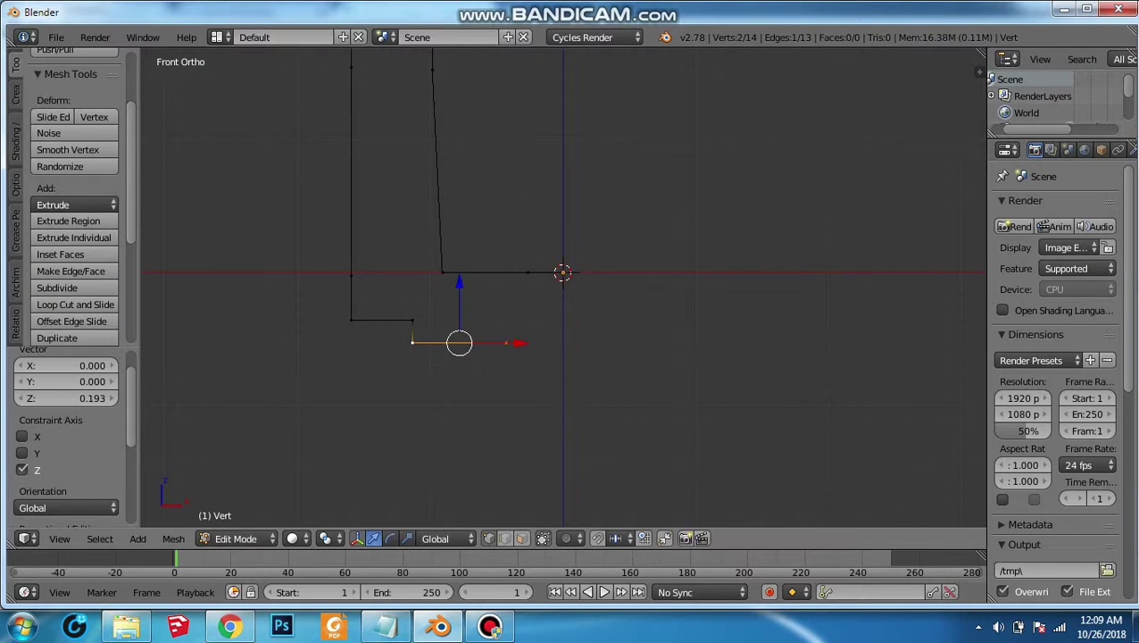
{"action": "scroll", "coordinate": [413, 315], "scroll_direction": "up", "scroll_amount": 3}
{"action": "left_click_drag", "start_coordinate": [525, 383], "coordinate": [557, 383]}
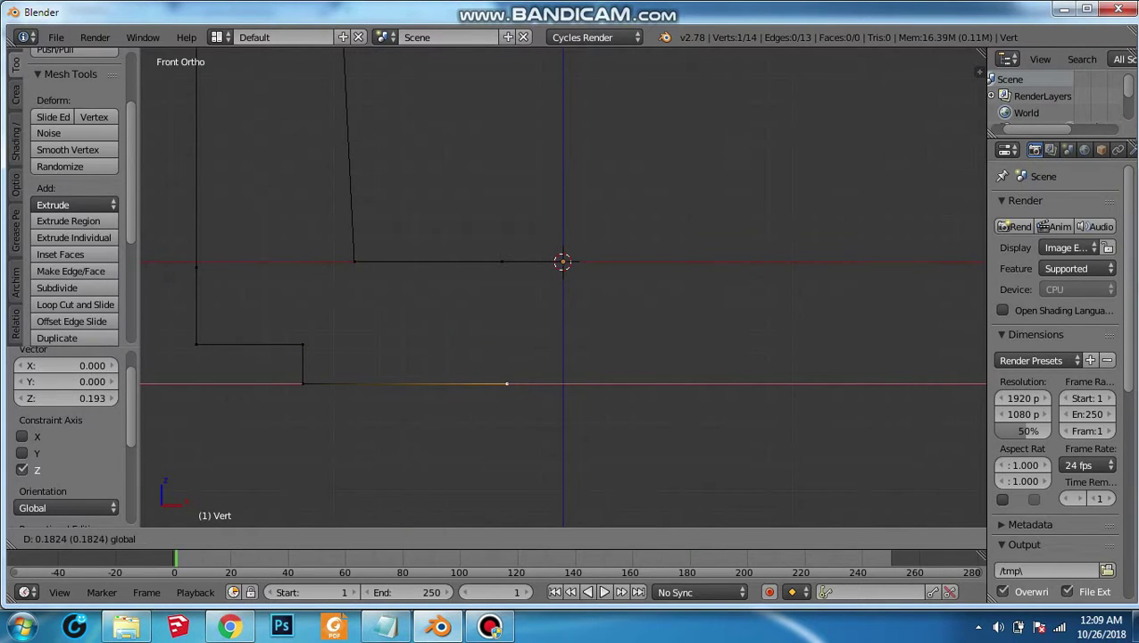
{"action": "key", "text": "Return"}
{"action": "key", "text": "e"}
{"action": "key", "text": "x"}
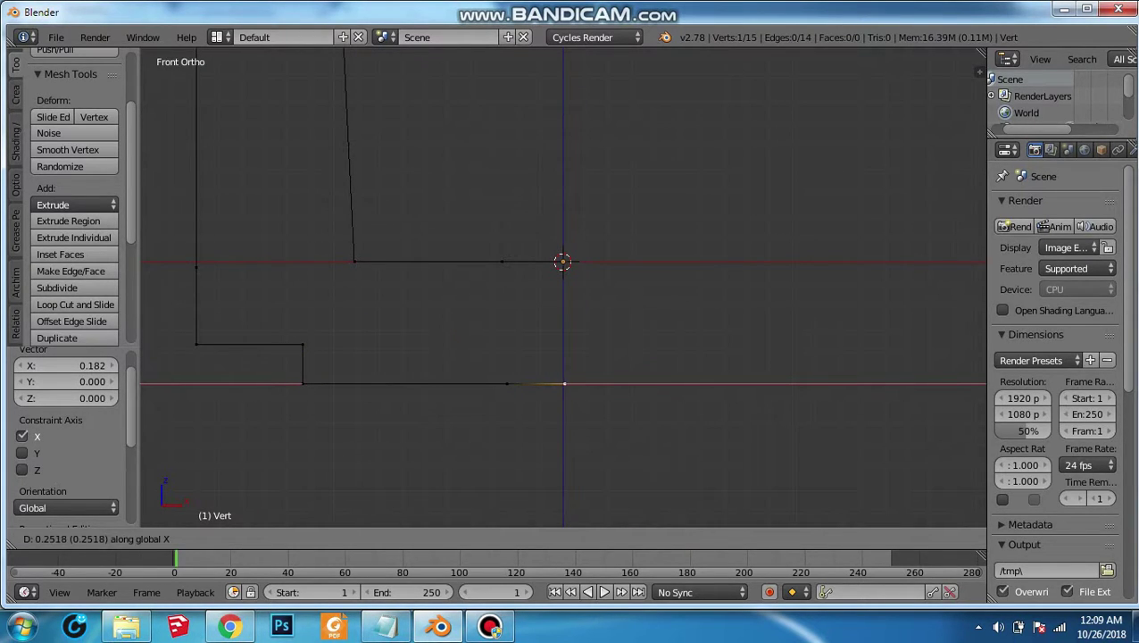
{"action": "key", "text": "Return"}
{"action": "scroll", "coordinate": [563, 357], "scroll_direction": "down", "scroll_amount": 5}
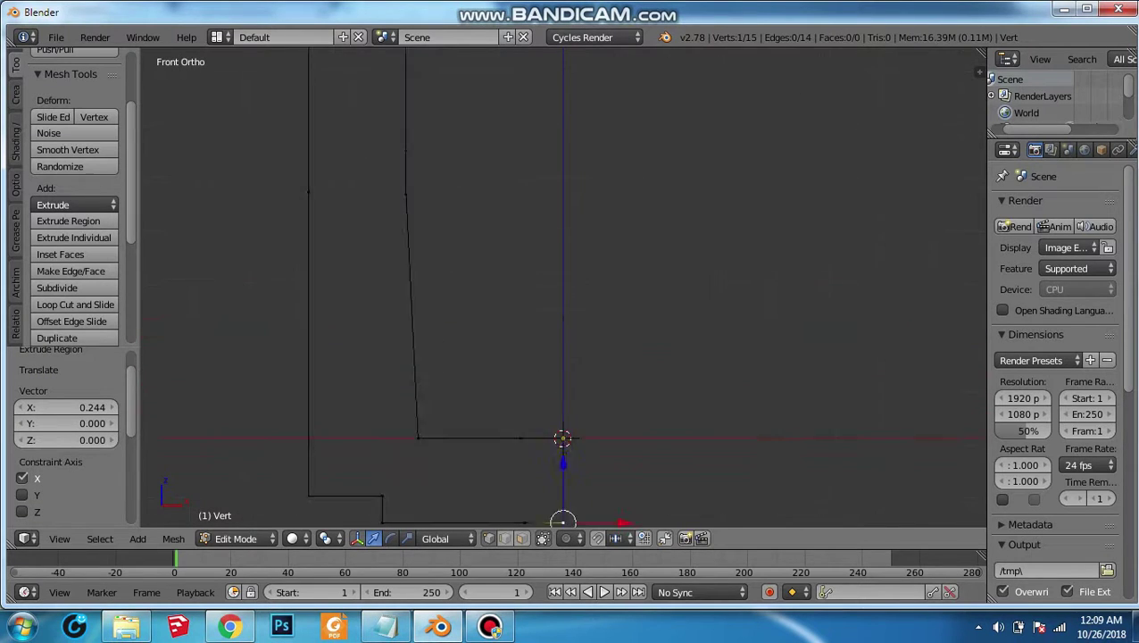
{"action": "scroll", "coordinate": [562, 357], "scroll_direction": "up", "scroll_amount": 4, "text": "shift"}
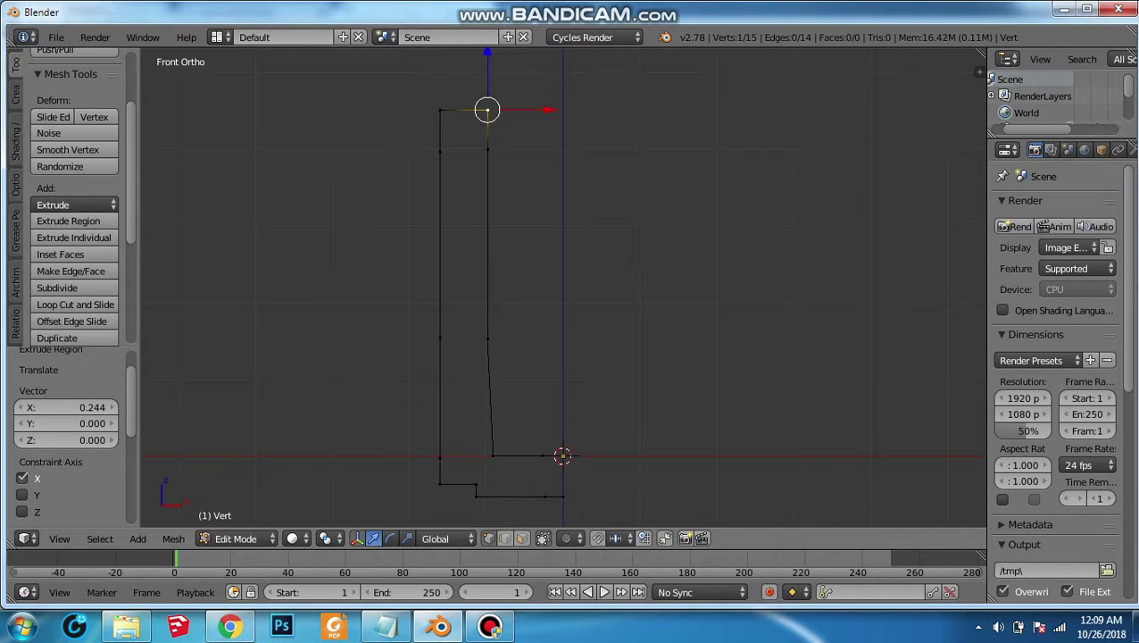
{"action": "scroll", "coordinate": [563, 286], "scroll_direction": "down", "scroll_amount": 1}
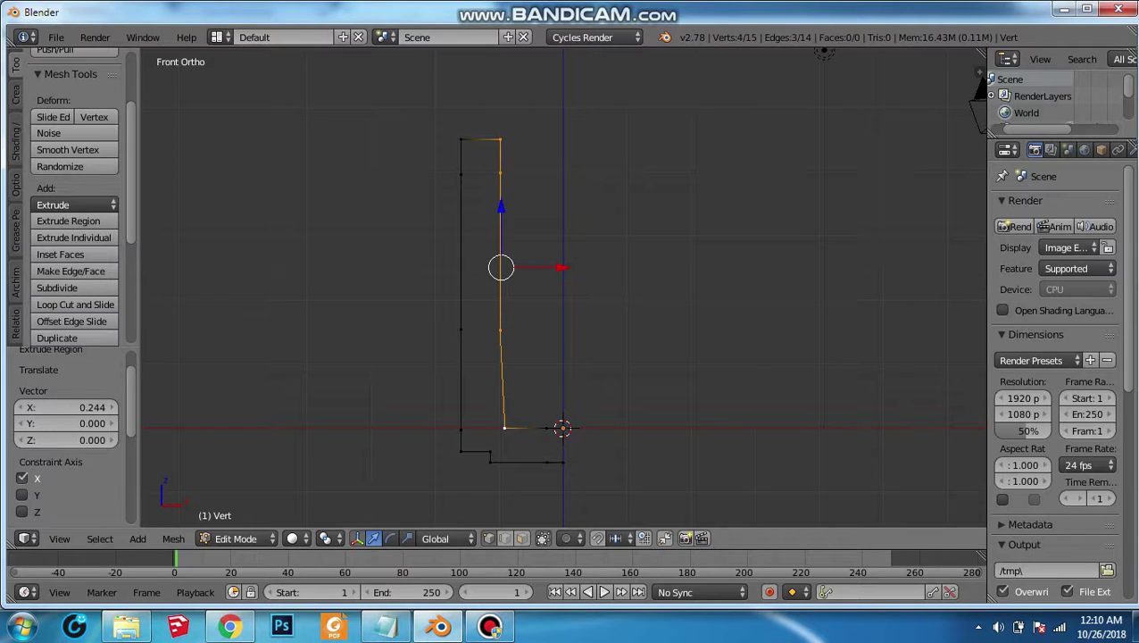
Box-select the lower base vertices and raise them 0.151 along Z
{"action": "left_click_drag", "start_coordinate": [561, 267], "coordinate": [563, 267]}
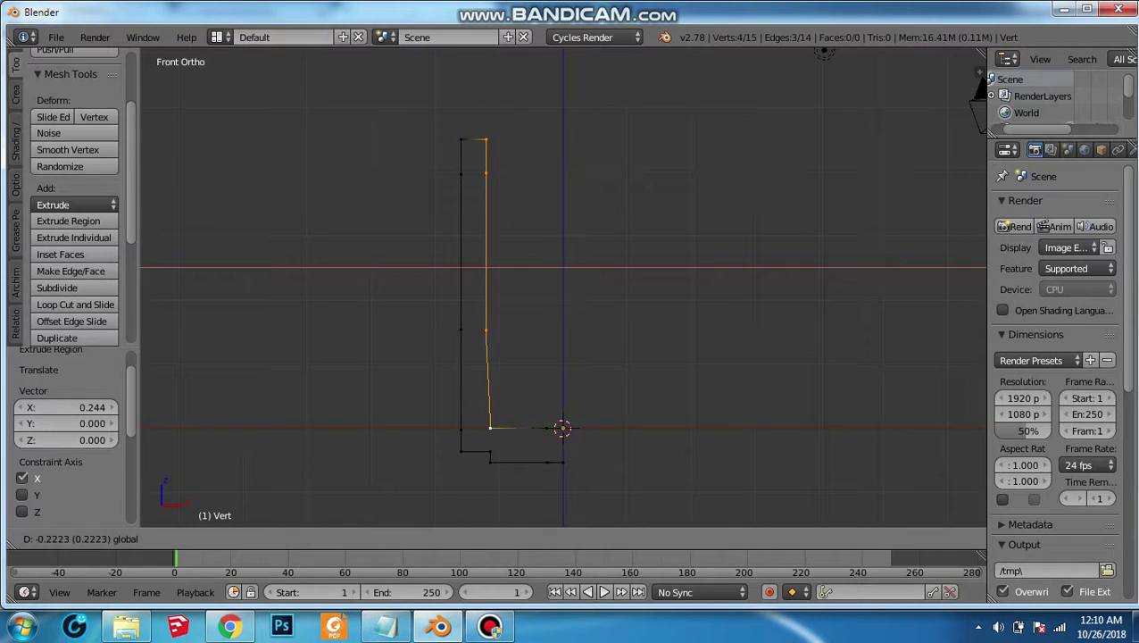
{"action": "left_click", "coordinate": [545, 427]}
{"action": "scroll", "coordinate": [500, 357], "scroll_direction": "up", "scroll_amount": 2}
{"action": "middle_click_drag", "start_coordinate": [446, 402], "coordinate": [446, 276], "text": "shift"}
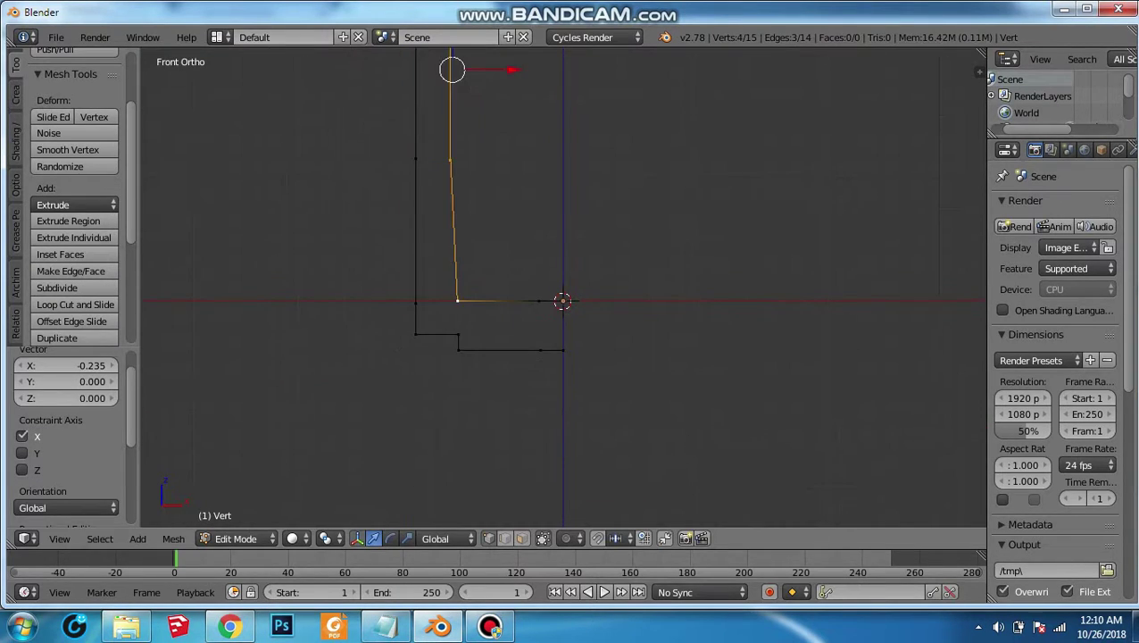
{"action": "key", "text": "a"}
{"action": "key", "text": "b"}
{"action": "left_click_drag", "start_coordinate": [371, 322], "coordinate": [598, 391]}
{"action": "scroll", "coordinate": [598, 391], "scroll_direction": "up", "scroll_amount": 2}
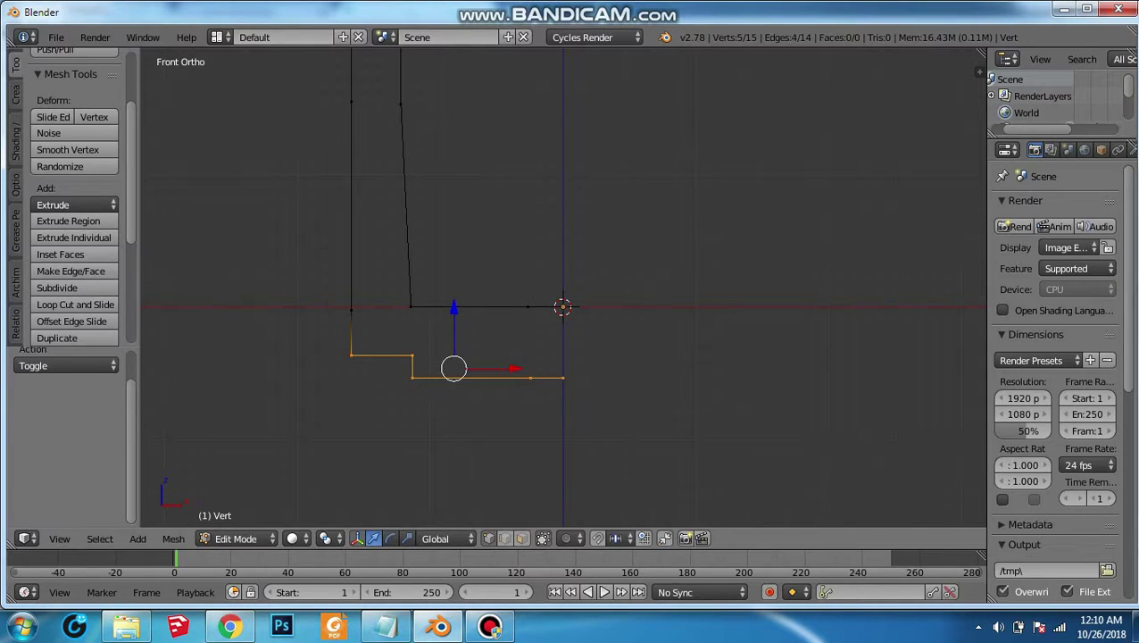
{"action": "key", "text": "g"}
{"action": "key", "text": "z"}
{"action": "key", "text": "Return"}
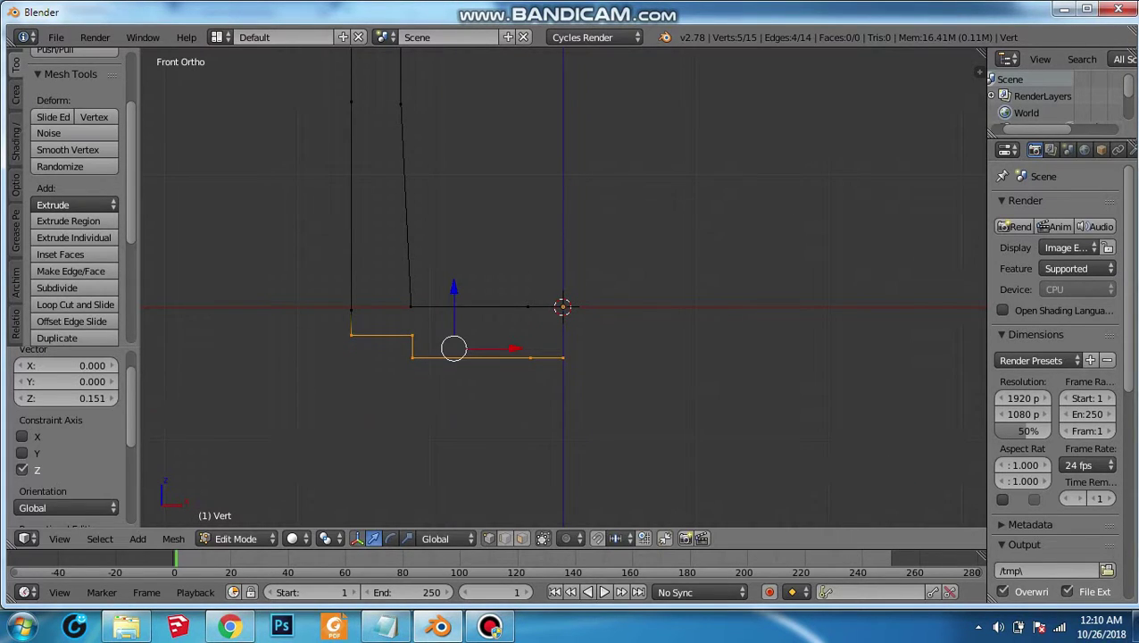
Box-select the wall vertices and shift them -0.131 along X
{"action": "mouse_move", "coordinate": [500, 357]}
{"action": "middle_mouse_down", "text": "shift"}
{"action": "mouse_move", "coordinate": [536, 393]}
{"action": "mouse_move", "coordinate": [536, 414]}
{"action": "middle_mouse_up", "text": "shift"}
{"action": "scroll", "coordinate": [536, 393], "scroll_direction": "down", "scroll_amount": 3}
{"action": "key", "text": "a"}
{"action": "key", "text": "b"}
{"action": "left_click_drag", "start_coordinate": [382, 64], "coordinate": [558, 516]}
{"action": "key", "text": "g"}
{"action": "key", "text": "x"}
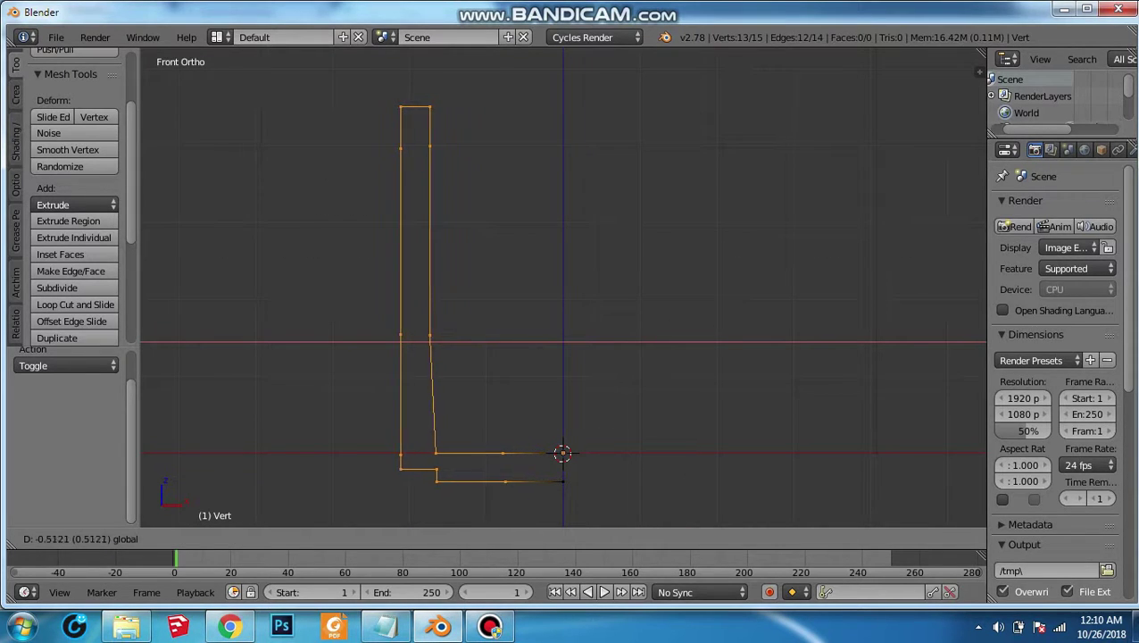
{"action": "key", "text": "Return"}
{"action": "key", "text": "g"}
{"action": "key", "text": "x"}
{"action": "key", "text": "Return"}
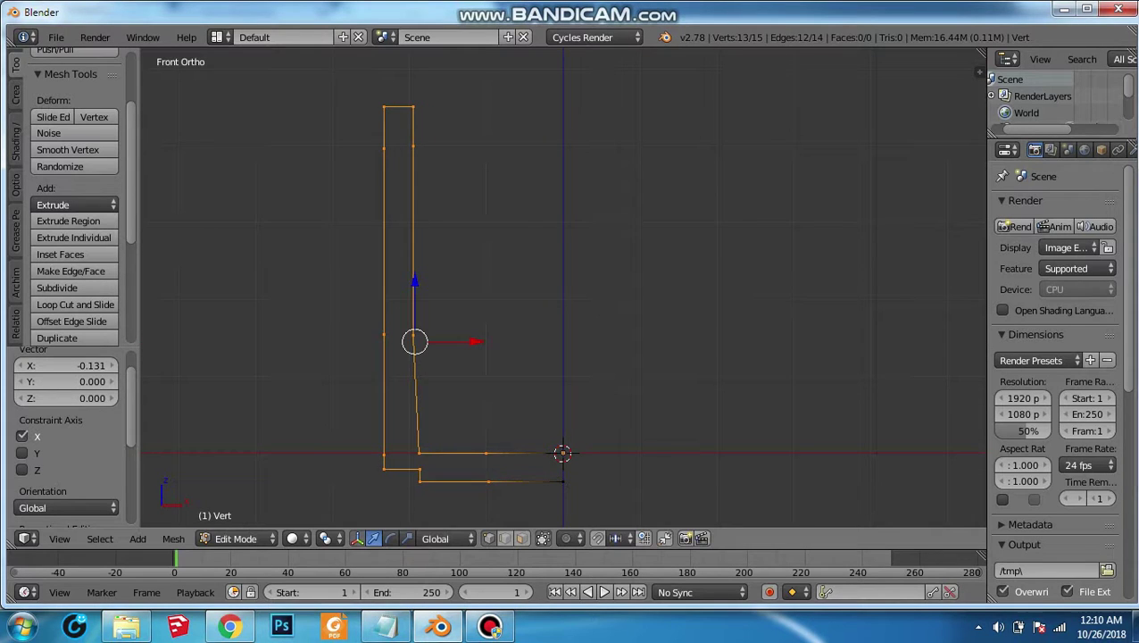
Shift most of the profile further along X, then select all vertices
{"action": "scroll", "coordinate": [562, 285], "scroll_direction": "down", "scroll_amount": 1}
{"action": "key", "text": "a"}
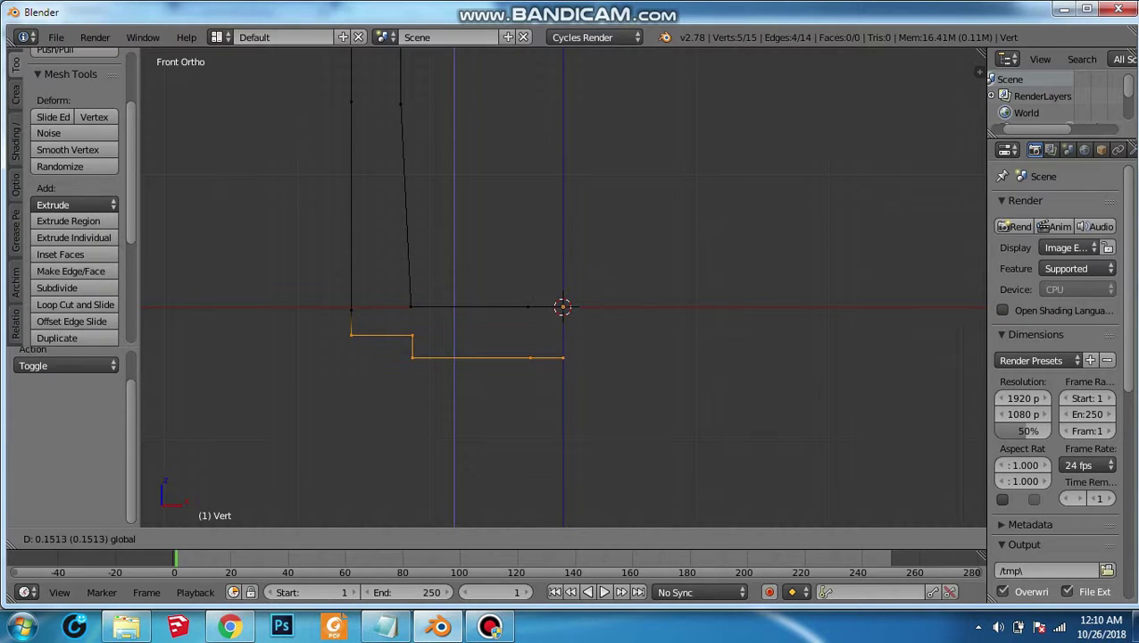
{"action": "key", "text": "Return"}
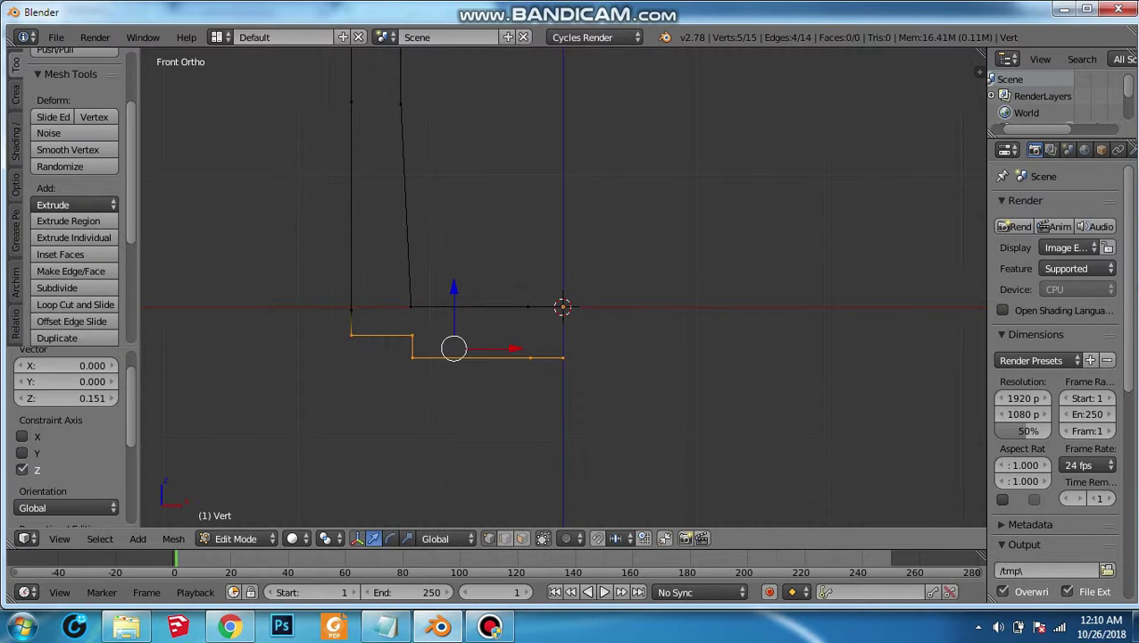
{"action": "scroll", "coordinate": [563, 285], "scroll_direction": "down", "scroll_amount": 2}
{"action": "key", "text": "a"}
{"action": "key", "text": "b"}
{"action": "mouse_move", "coordinate": [382, 64]}
{"action": "left_mouse_down"}
{"action": "mouse_move", "coordinate": [530, 503]}
{"action": "mouse_move", "coordinate": [548, 515]}
{"action": "left_mouse_up"}
{"action": "key", "text": "g"}
{"action": "key", "text": "x"}
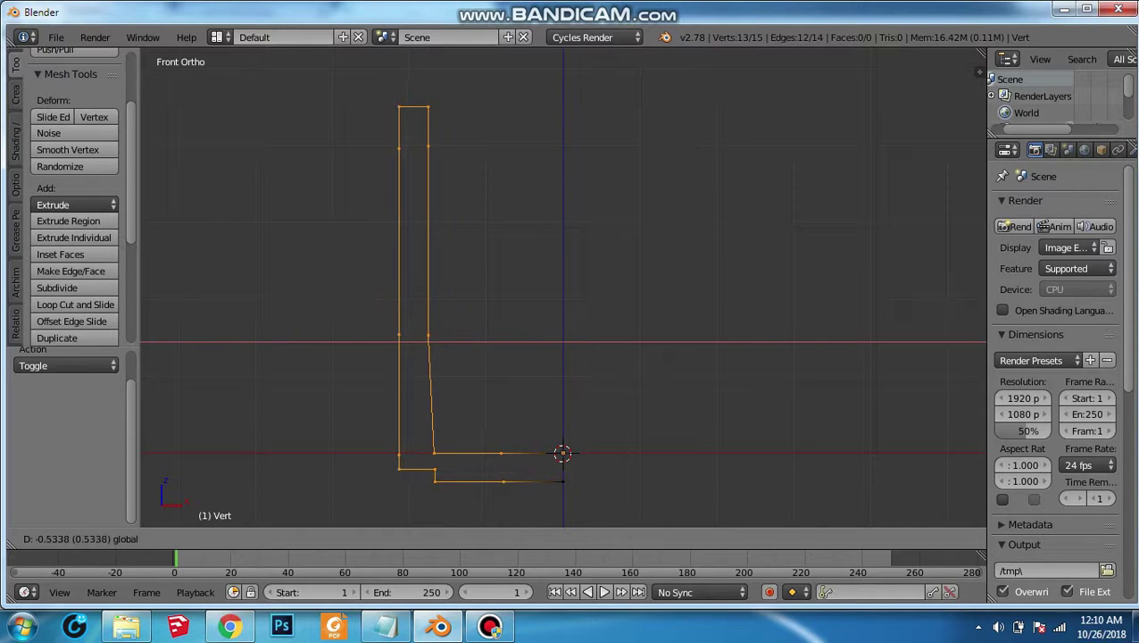
{"action": "key", "text": "Return"}
{"action": "key", "text": "g"}
{"action": "key", "text": "Return"}
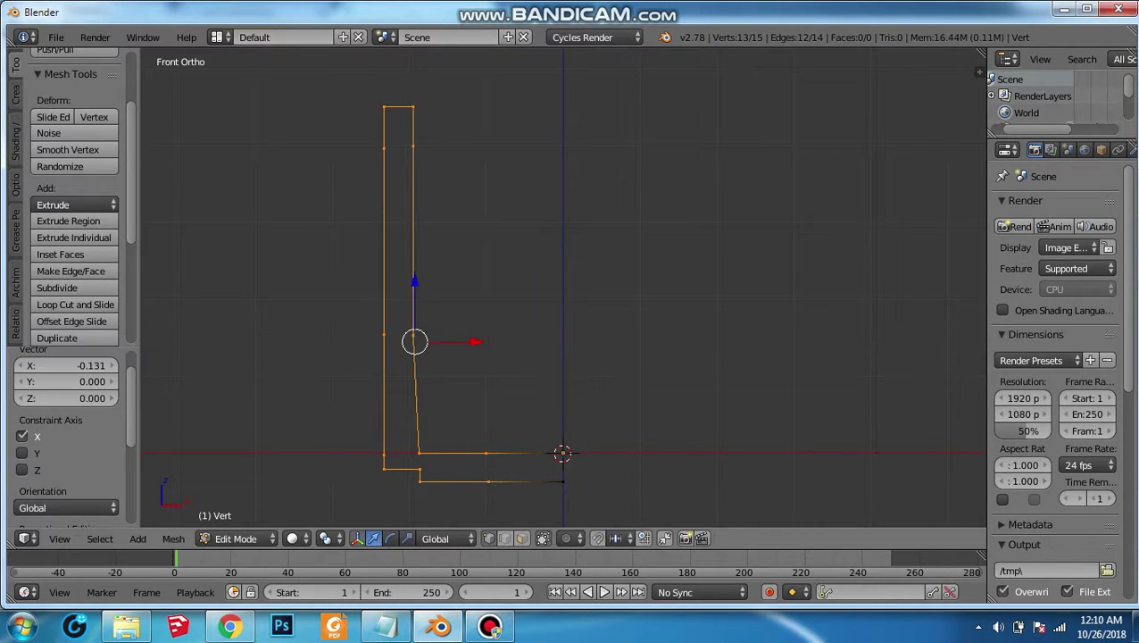
{"action": "scroll", "coordinate": [562, 288], "scroll_direction": "up", "scroll_amount": 1}
{"action": "scroll", "coordinate": [562, 288], "scroll_direction": "down", "scroll_amount": 2}
{"action": "key", "text": "a"}
{"action": "key", "text": "a"}
{"action": "key", "text": "a"}
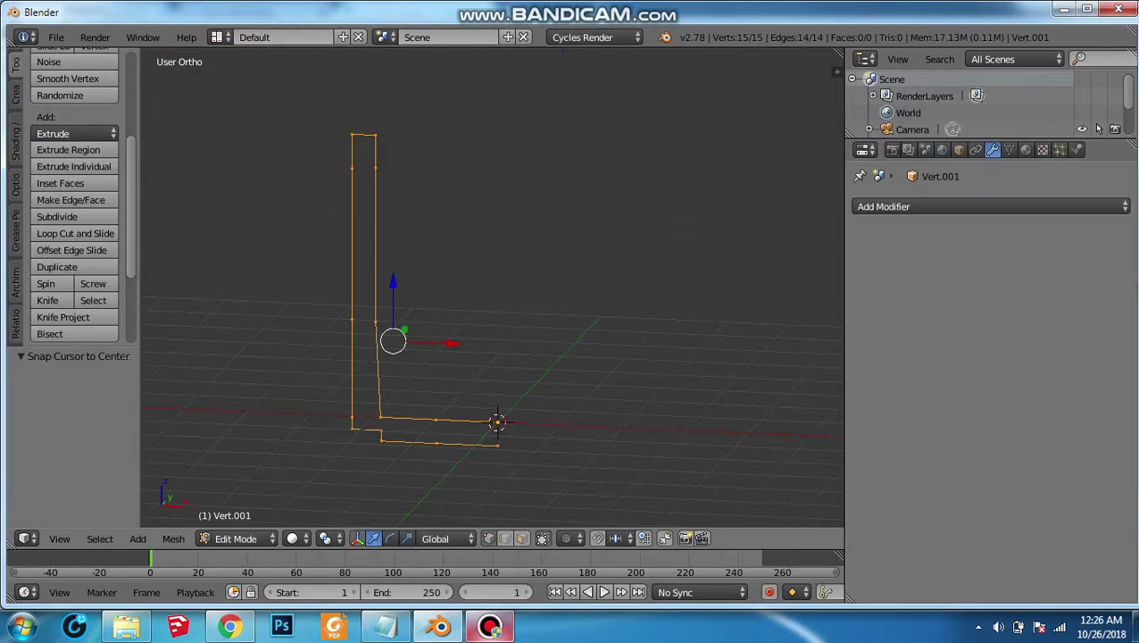
Switch to the top orthographic view
{"action": "middle_click_drag", "start_coordinate": [535, 267], "coordinate": [580, 250]}
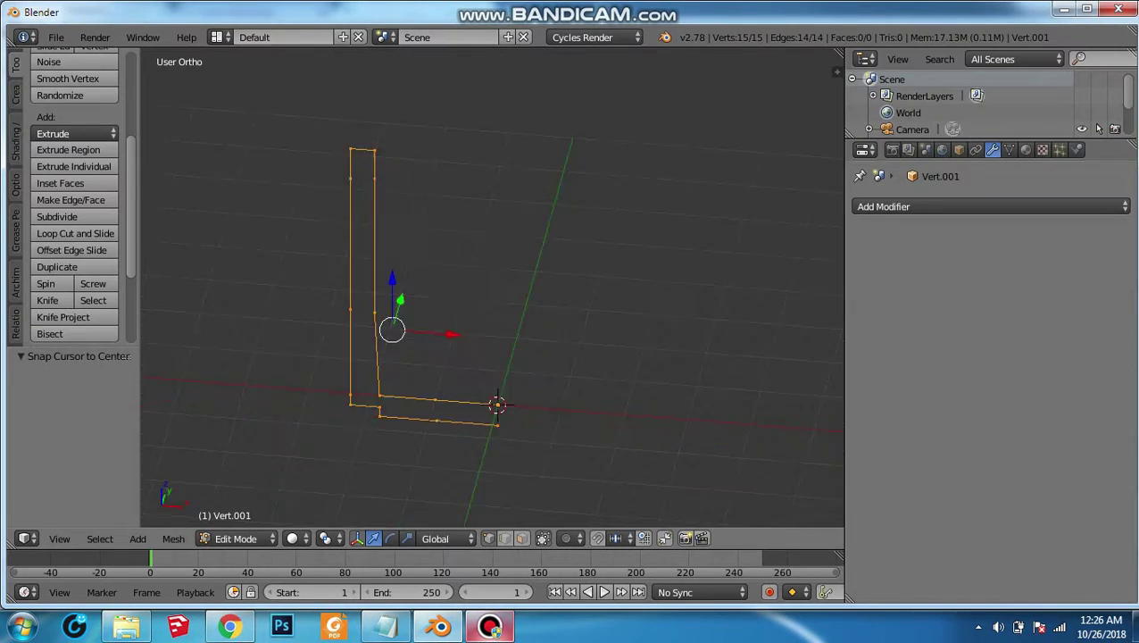
{"action": "left_click", "coordinate": [59, 538]}
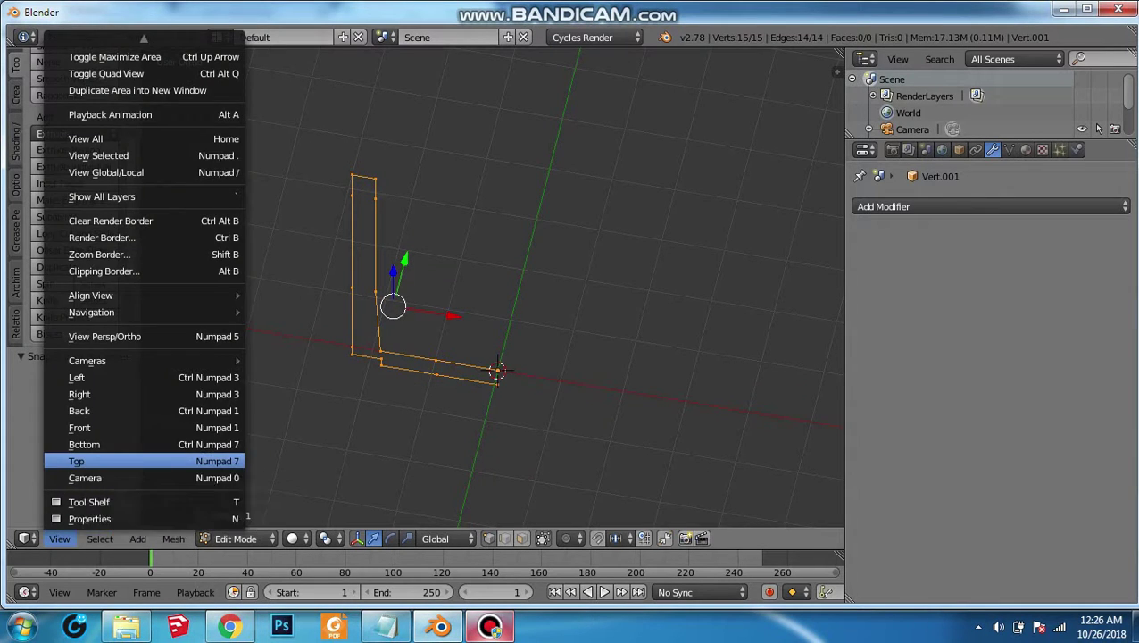
{"action": "left_click", "coordinate": [89, 460]}
{"action": "scroll", "coordinate": [49, 187], "scroll_direction": "down", "scroll_amount": 3}
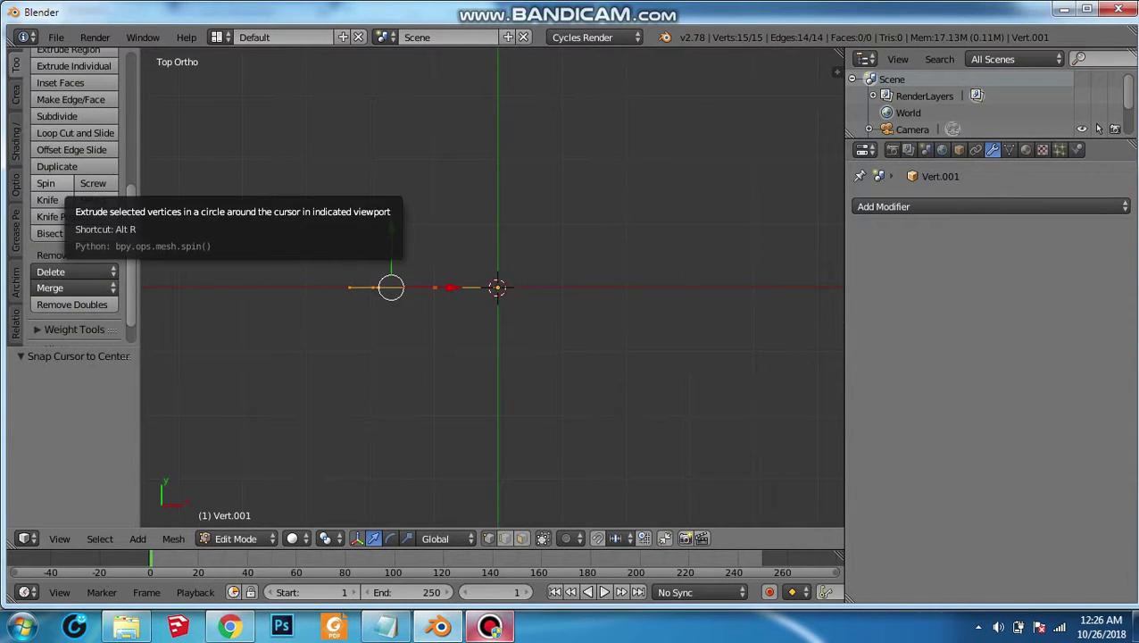
Spin the profile 360° in 12 steps and orbit to inspect the hollow cup
{"action": "left_click", "coordinate": [45, 183]}
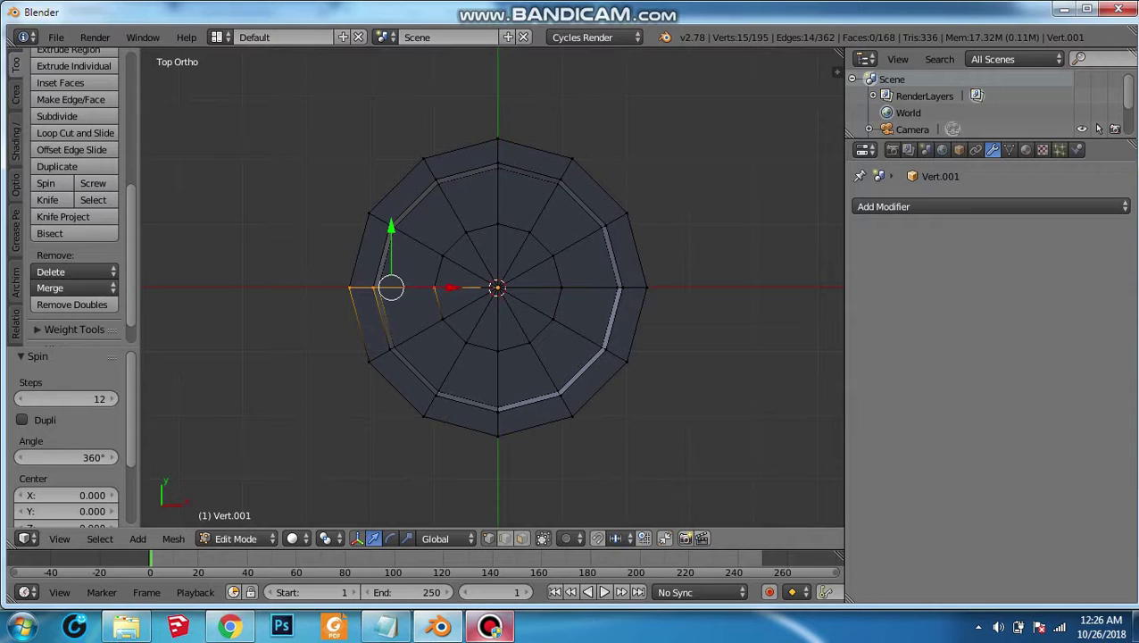
{"action": "middle_click_drag", "start_coordinate": [535, 402], "coordinate": [536, 223]}
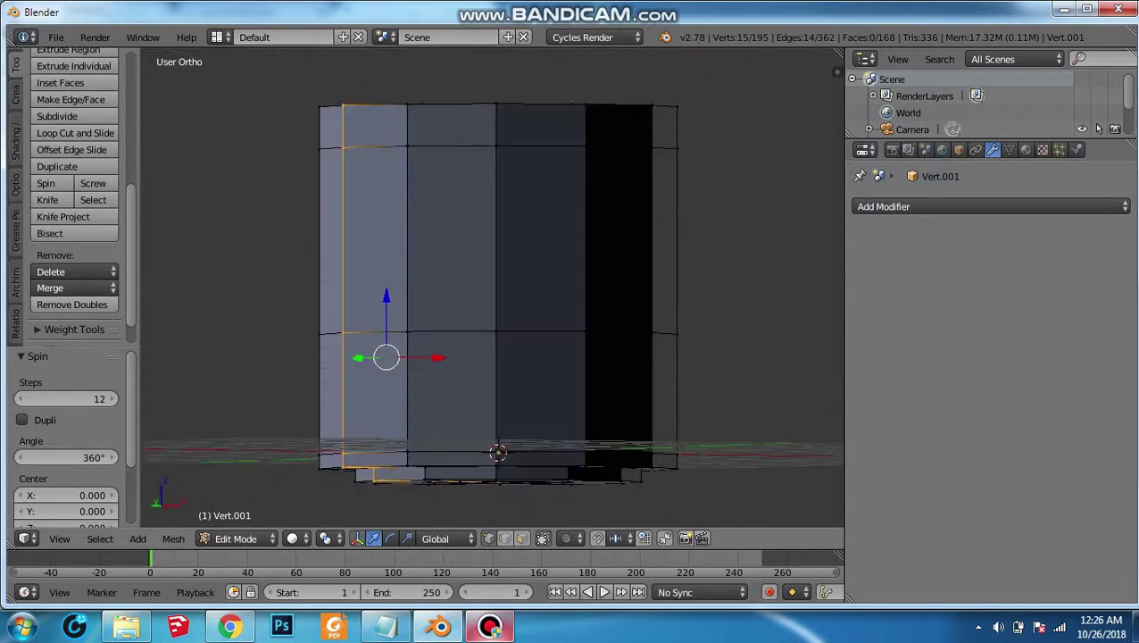
{"action": "middle_click_drag", "start_coordinate": [536, 401], "coordinate": [536, 268]}
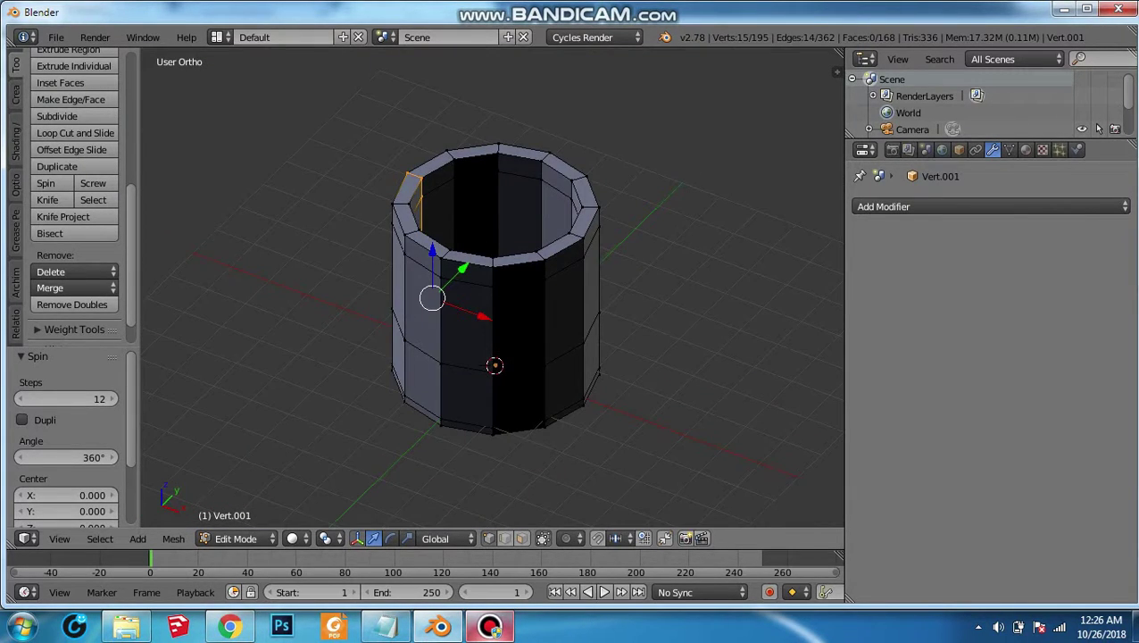
{"action": "scroll", "coordinate": [491, 286], "scroll_direction": "up", "scroll_amount": 3}
{"action": "scroll", "coordinate": [491, 286], "scroll_direction": "down", "scroll_amount": 3}
{"action": "middle_click_drag", "start_coordinate": [491, 357], "coordinate": [491, 322]}
{"action": "scroll", "coordinate": [491, 286], "scroll_direction": "up", "scroll_amount": 3}
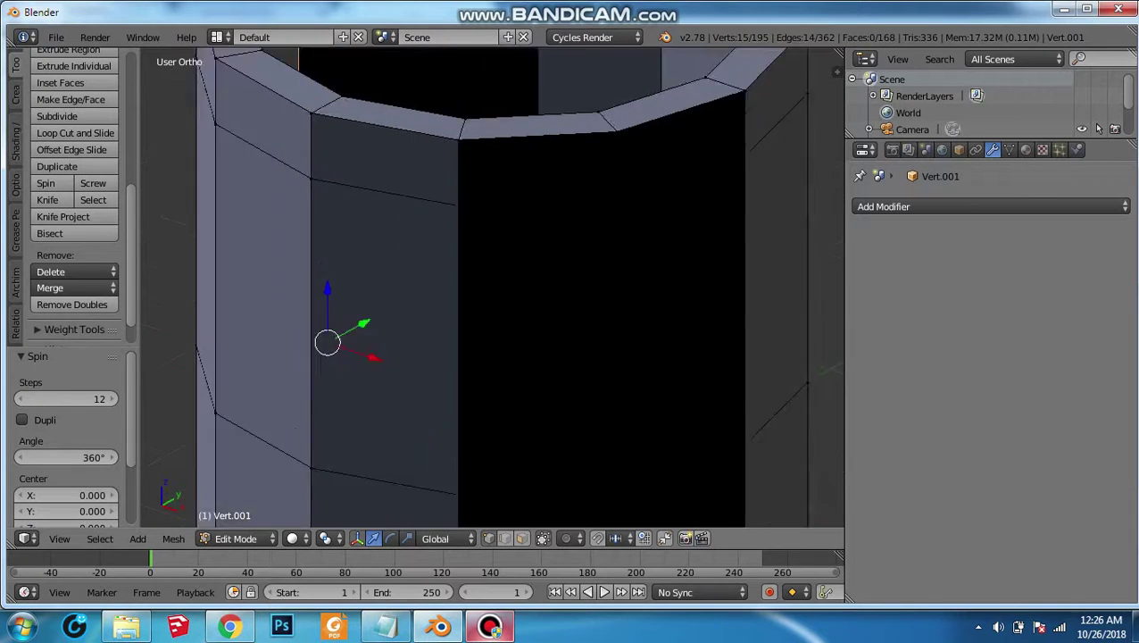
{"action": "scroll", "coordinate": [491, 285], "scroll_direction": "down", "scroll_amount": 3}
{"action": "middle_click_drag", "start_coordinate": [536, 357], "coordinate": [535, 393]}
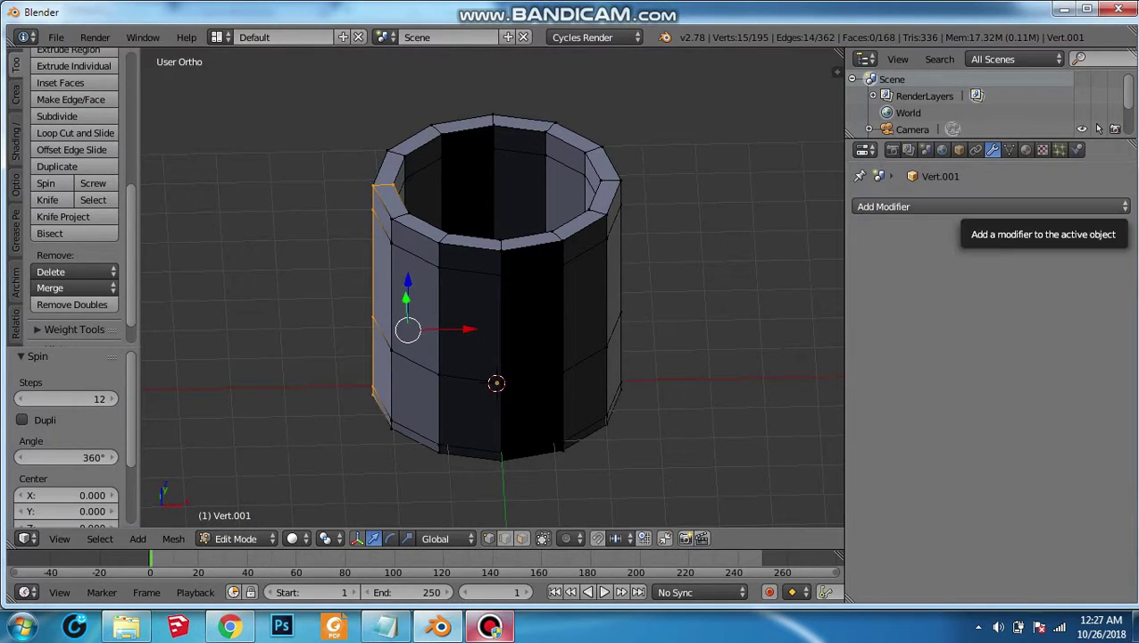
Add a Subdivision Surface modifier and preview the smoothed cup in Object Mode
{"action": "left_click", "coordinate": [1036, 207]}
{"action": "left_click", "coordinate": [815, 484]}
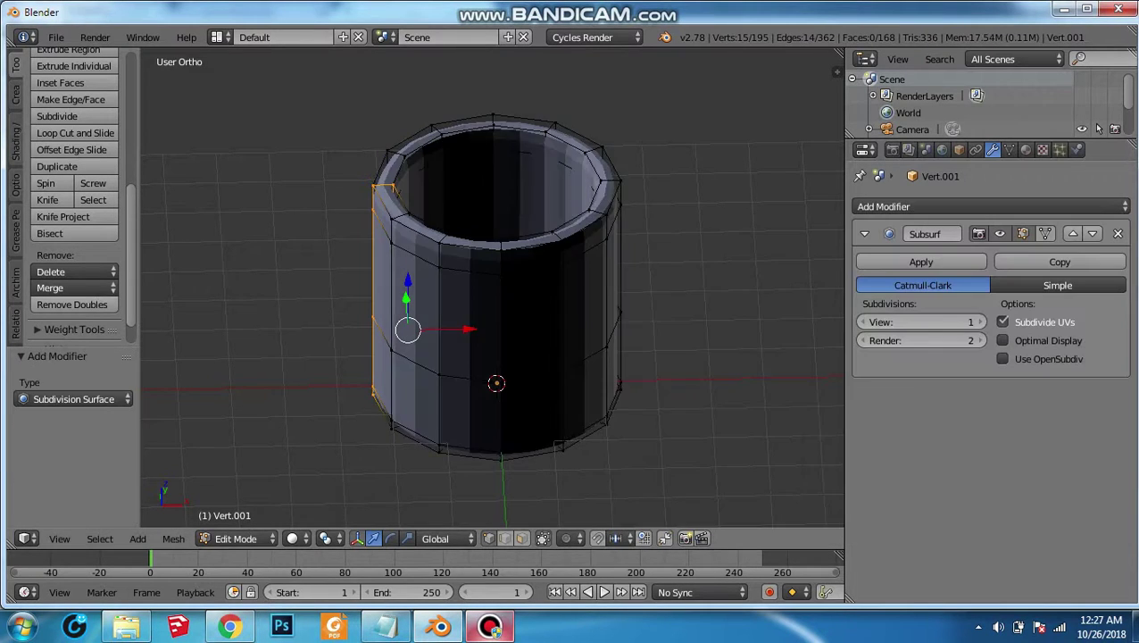
{"action": "key", "text": "KP_8"}
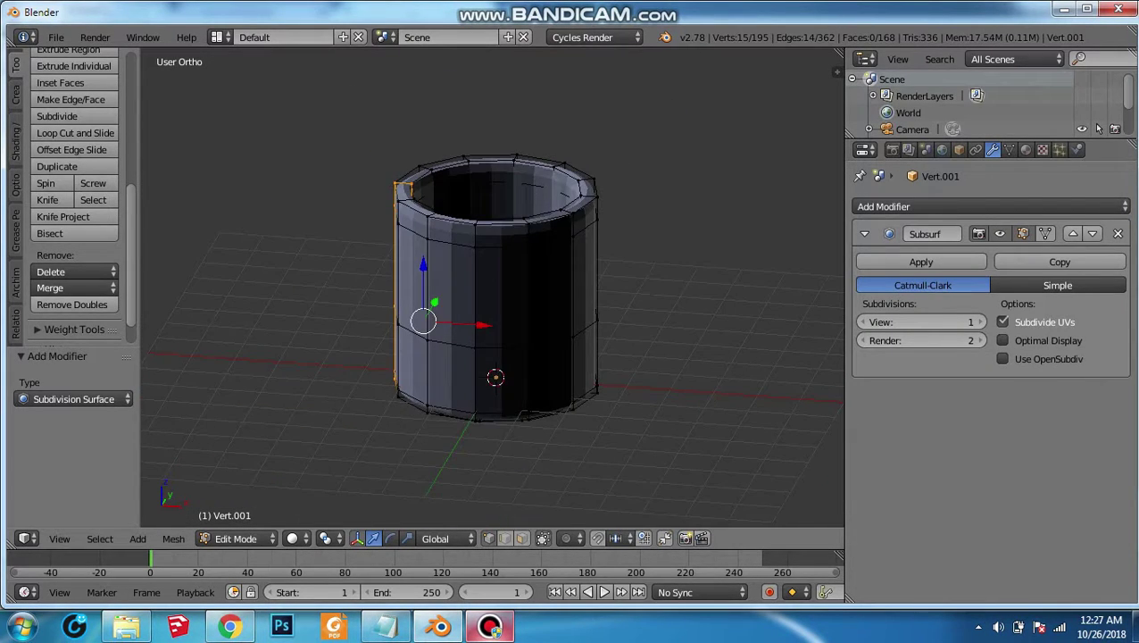
{"action": "key", "text": "Tab"}
{"action": "key", "text": "KP_2"}
{"action": "key", "text": "KP_2"}
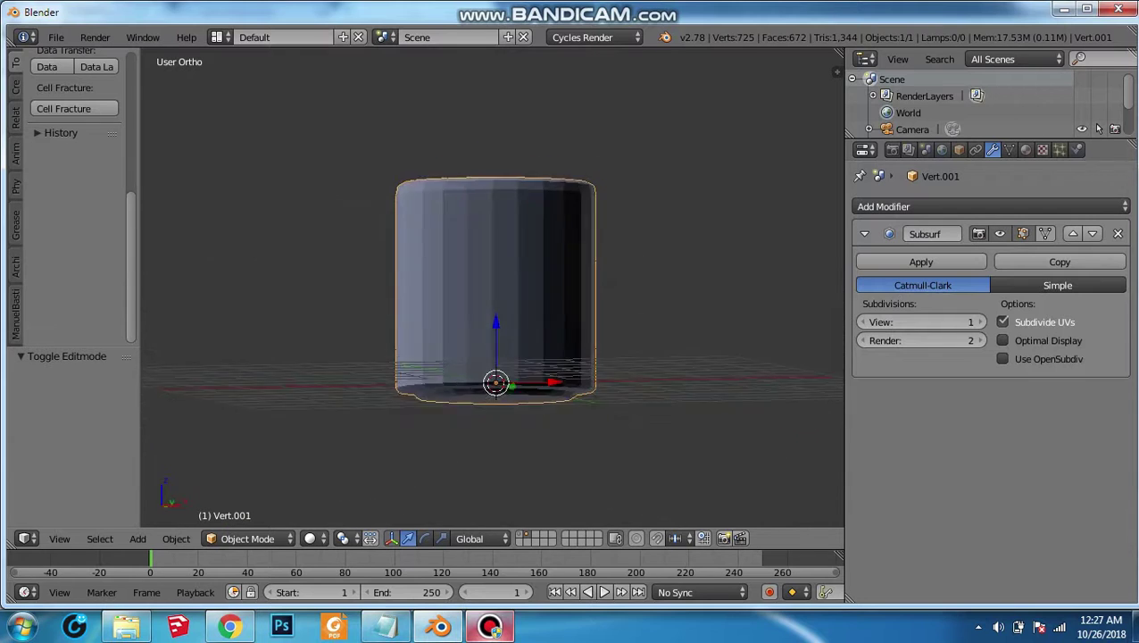
{"action": "key", "text": "KP_8"}
{"action": "key", "text": "KP_8"}
{"action": "key", "text": "KP_Add"}
{"action": "key", "text": "KP_2"}
{"action": "key", "text": "KP_2"}
{"action": "key", "text": "KP_8"}
{"action": "key", "text": "KP_8"}
{"action": "key", "text": "KP_4"}
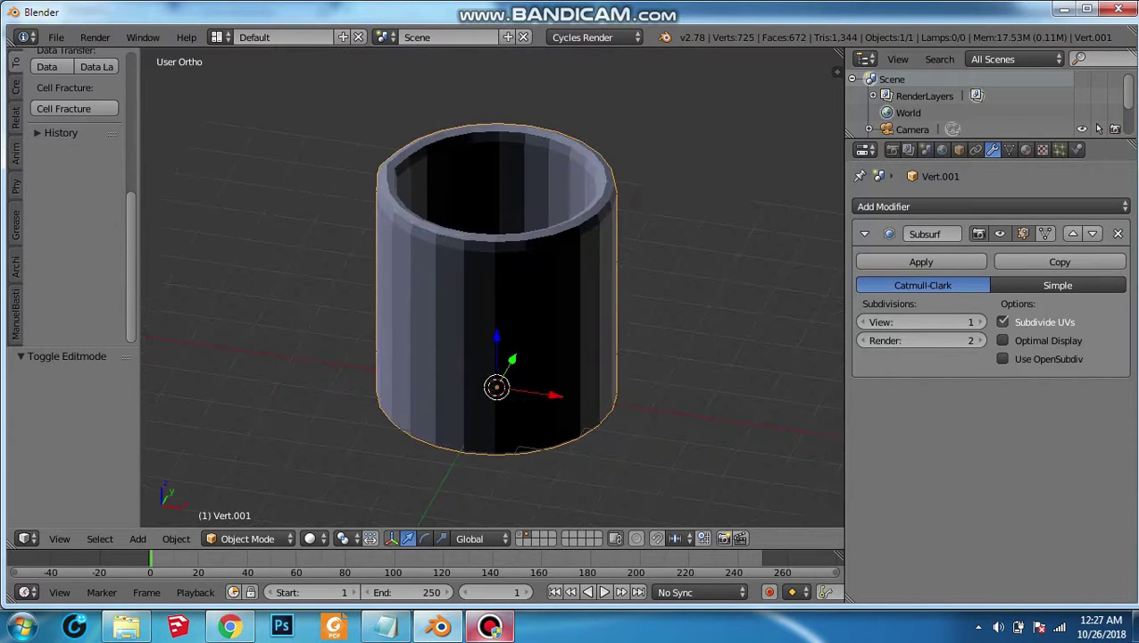
{"action": "key", "text": "KP_4"}
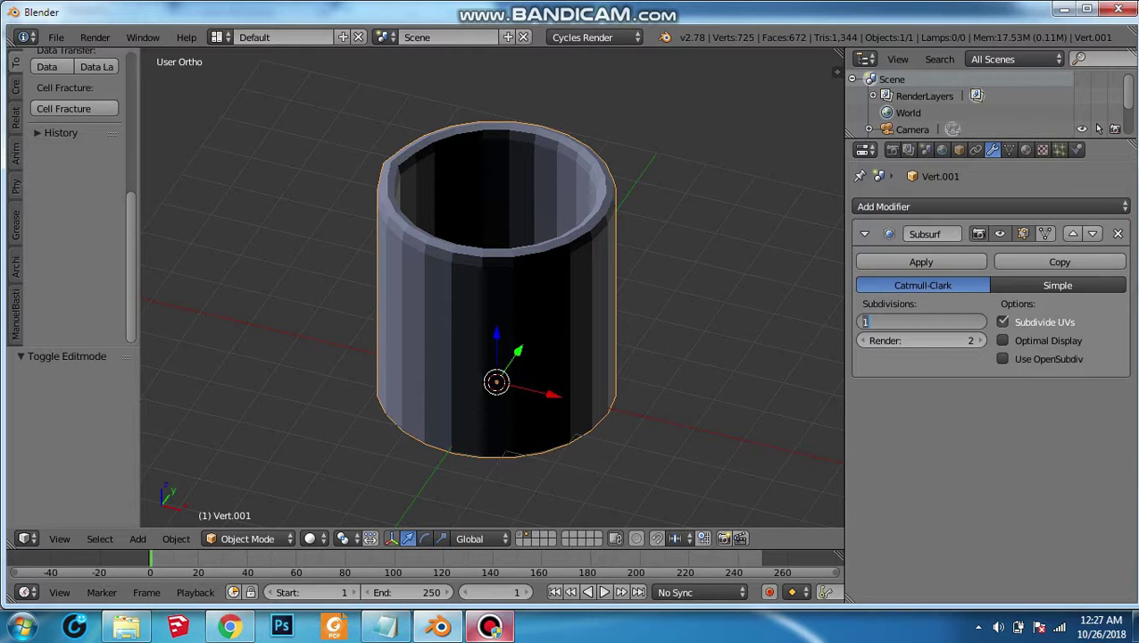
Undo, re-add the Subdivision Surface modifier, and orbit around the smoothed mug
{"action": "key", "text": "ctrl+z"}
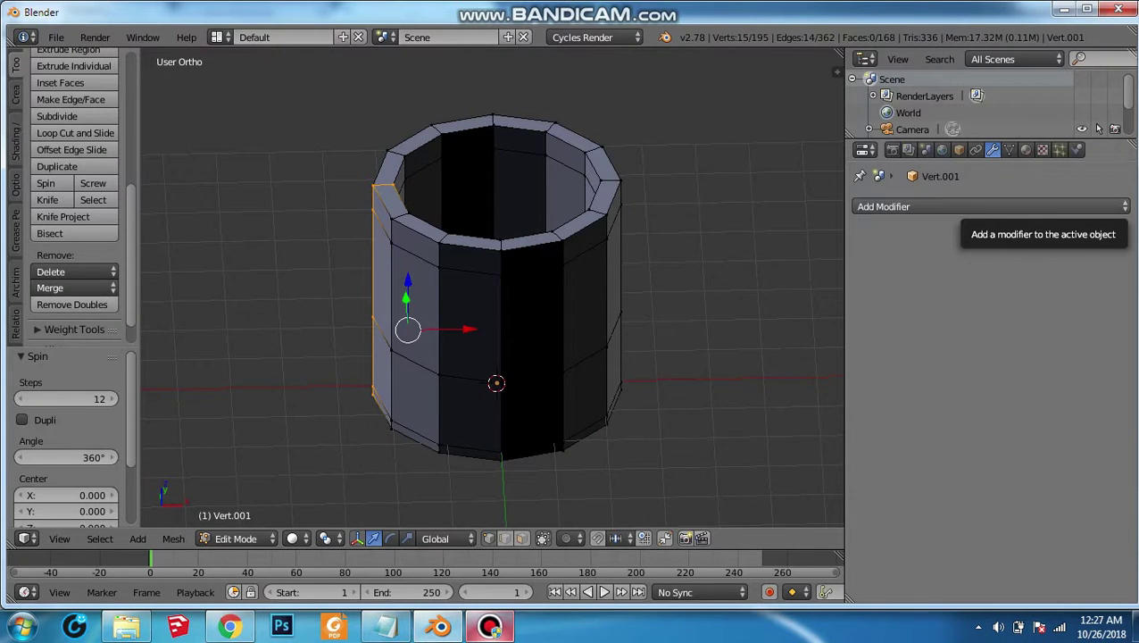
{"action": "left_click", "coordinate": [982, 206]}
{"action": "left_click", "coordinate": [815, 484]}
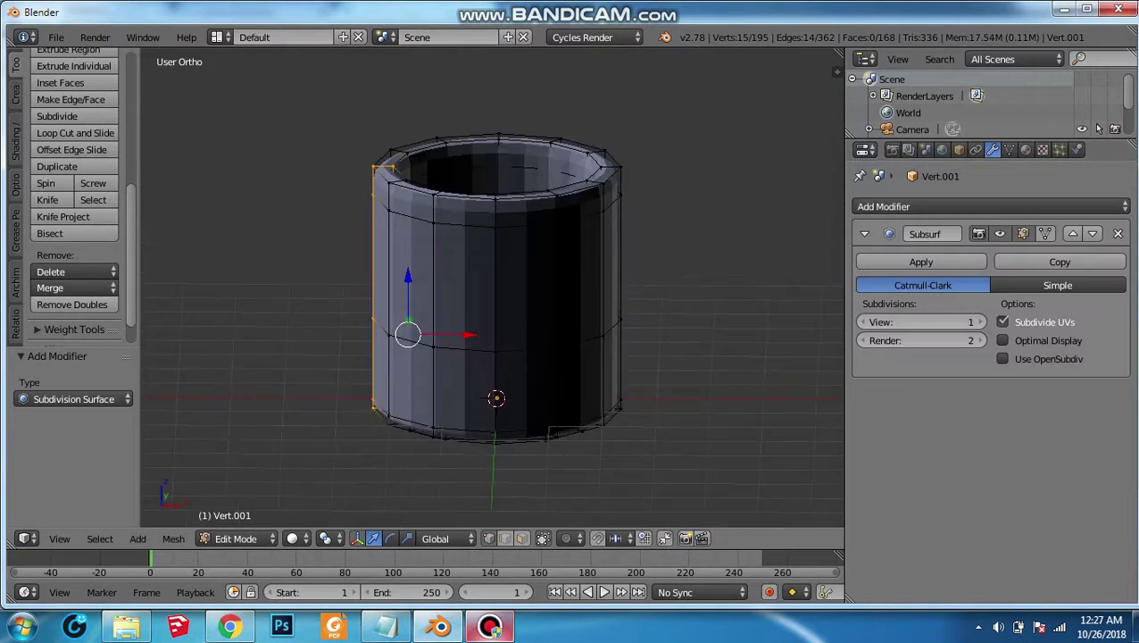
{"action": "key", "text": "KP_8"}
{"action": "key", "text": "KP_8"}
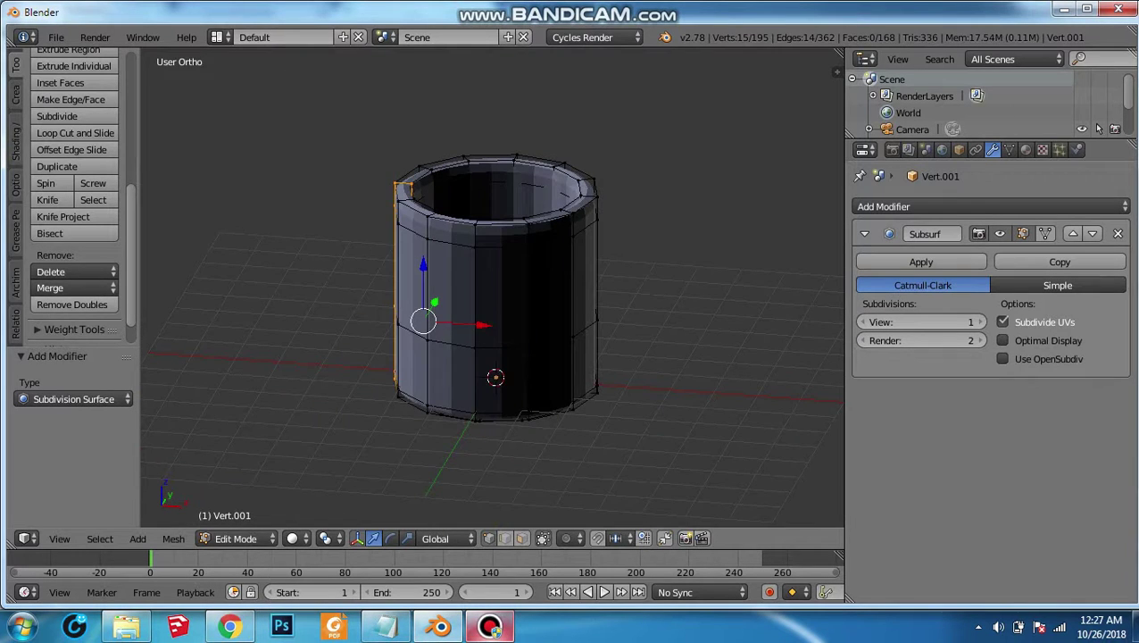
{"action": "key", "text": "Tab"}
{"action": "key", "text": "KP_4"}
{"action": "key", "text": "KP_4"}
{"action": "key", "text": "KP_4"}
{"action": "key", "text": "KP_2"}
{"action": "key", "text": "KP_2"}
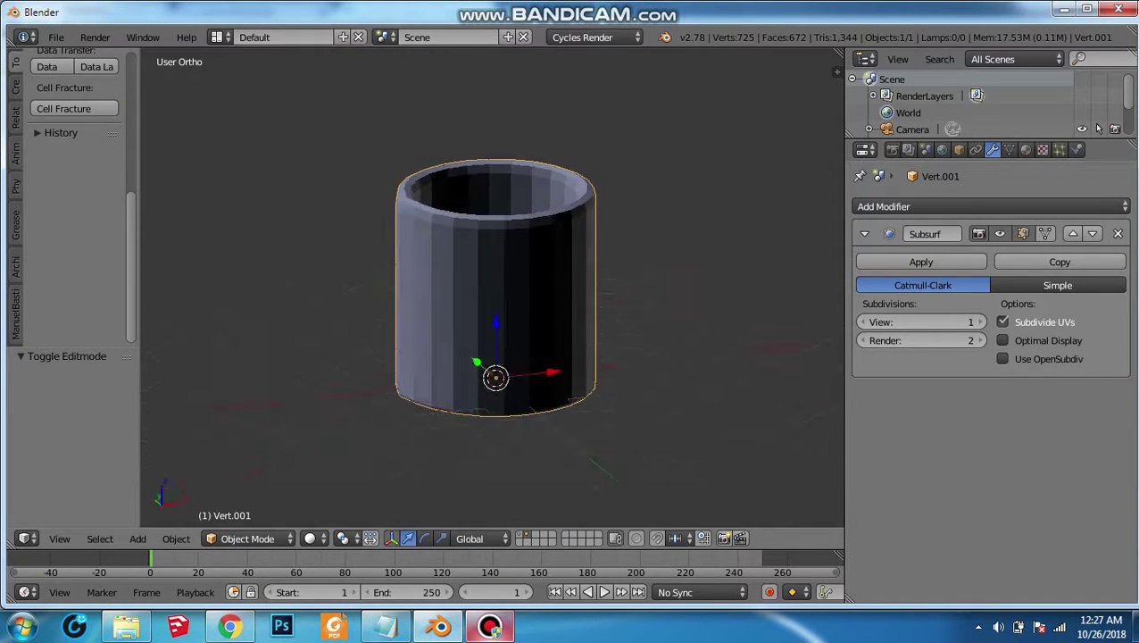
{"action": "key", "text": "KP_4"}
{"action": "key", "text": "KP_6"}
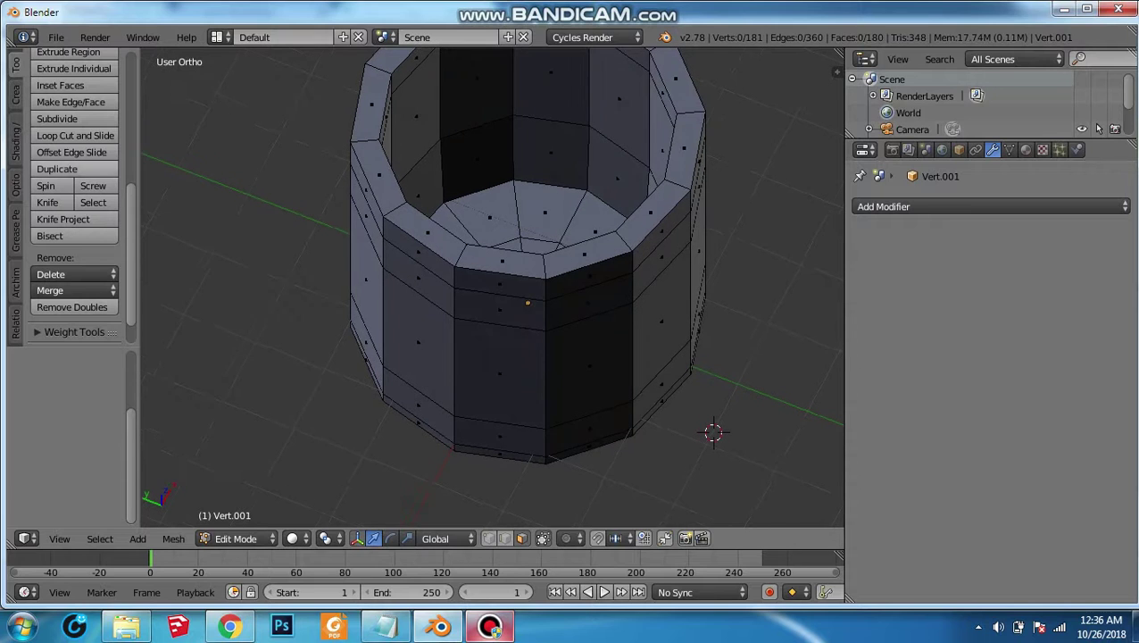
Select the two handle faces on the cup wall and extrude them outward along X
{"action": "key", "text": "ctrl+r"}
{"action": "key", "text": "Escape"}
{"action": "key", "text": "KP_2"}
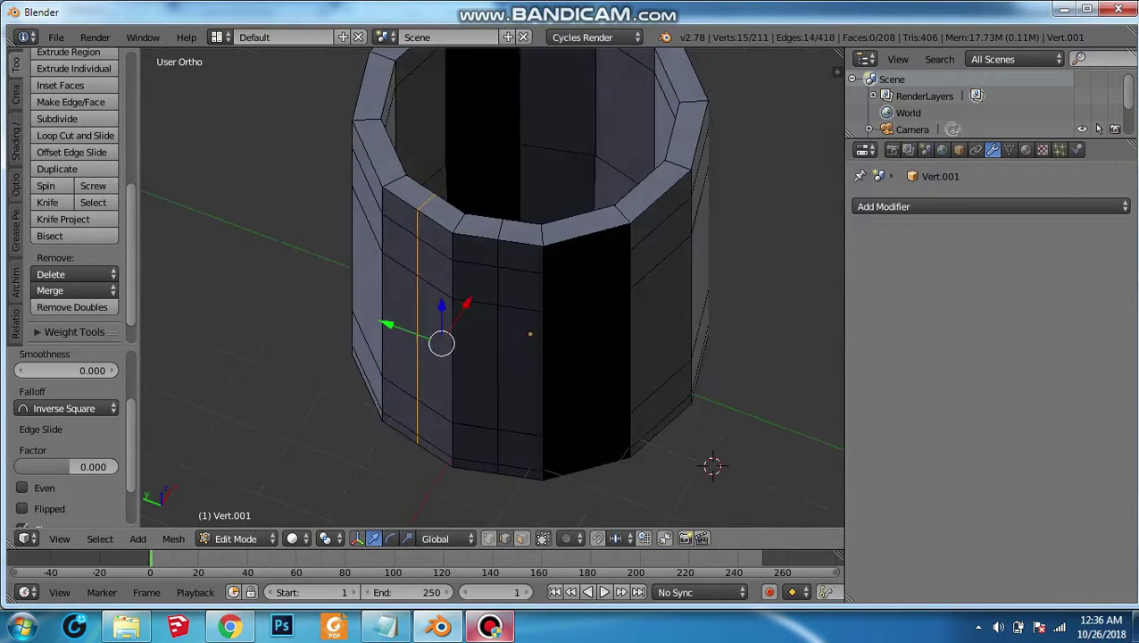
{"action": "key", "text": "KP_2"}
{"action": "key", "text": "KP_4"}
{"action": "key", "text": "a"}
{"action": "key", "text": "KP_4"}
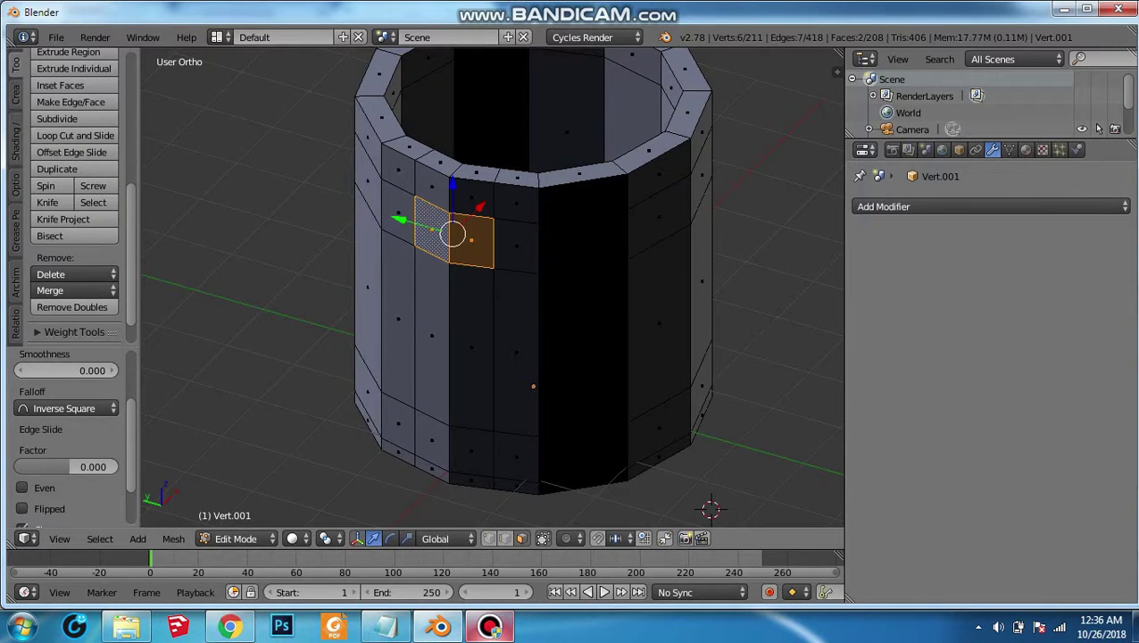
{"action": "key", "text": "e"}
{"action": "key", "text": "KP_1"}
{"action": "key", "text": "x"}
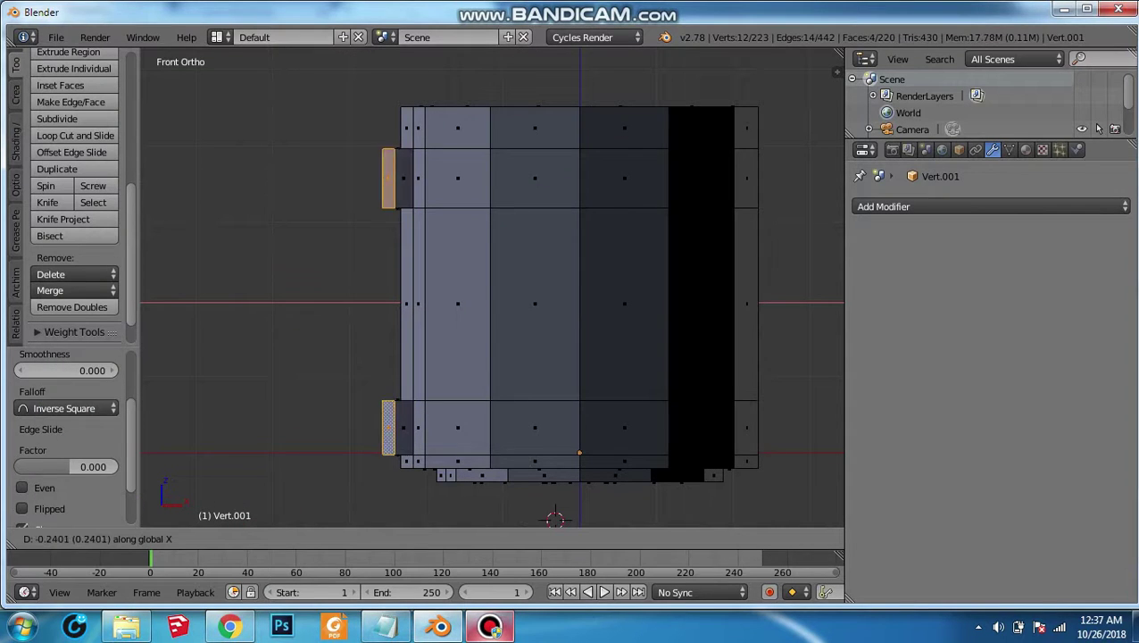
{"action": "key", "text": "Return"}
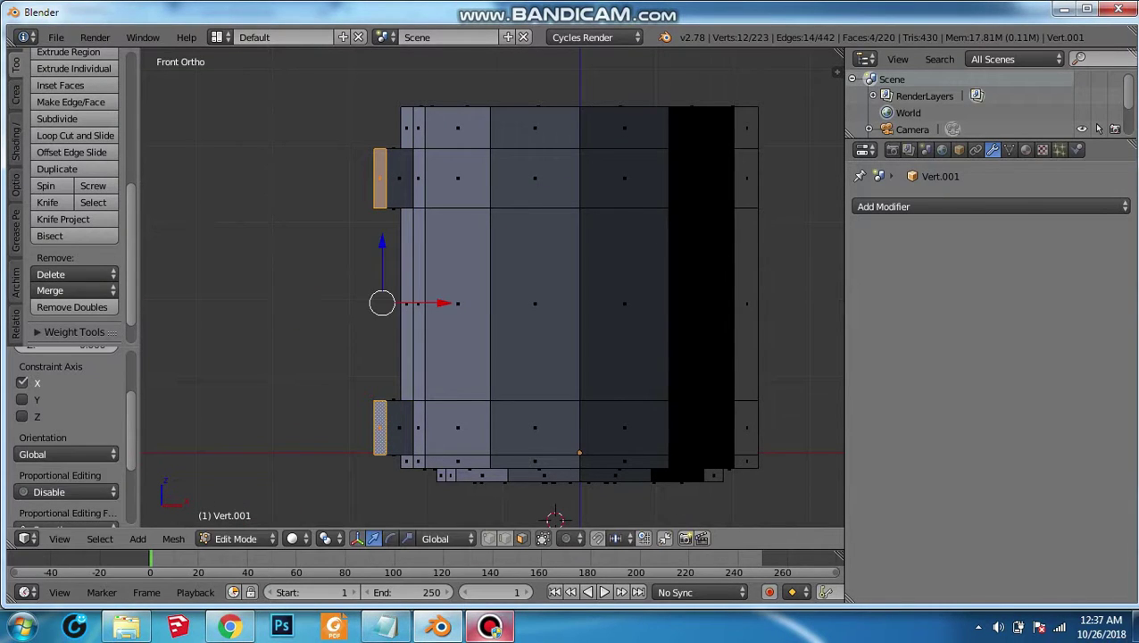
Extrude the handle ends again, scale them in Z and push them further out along X
{"action": "key", "text": "e"}
{"action": "key", "text": "Return"}
{"action": "key", "text": "s"}
{"action": "key", "text": "z"}
{"action": "key", "text": "Return"}
{"action": "key", "text": "g"}
{"action": "key", "text": "x"}
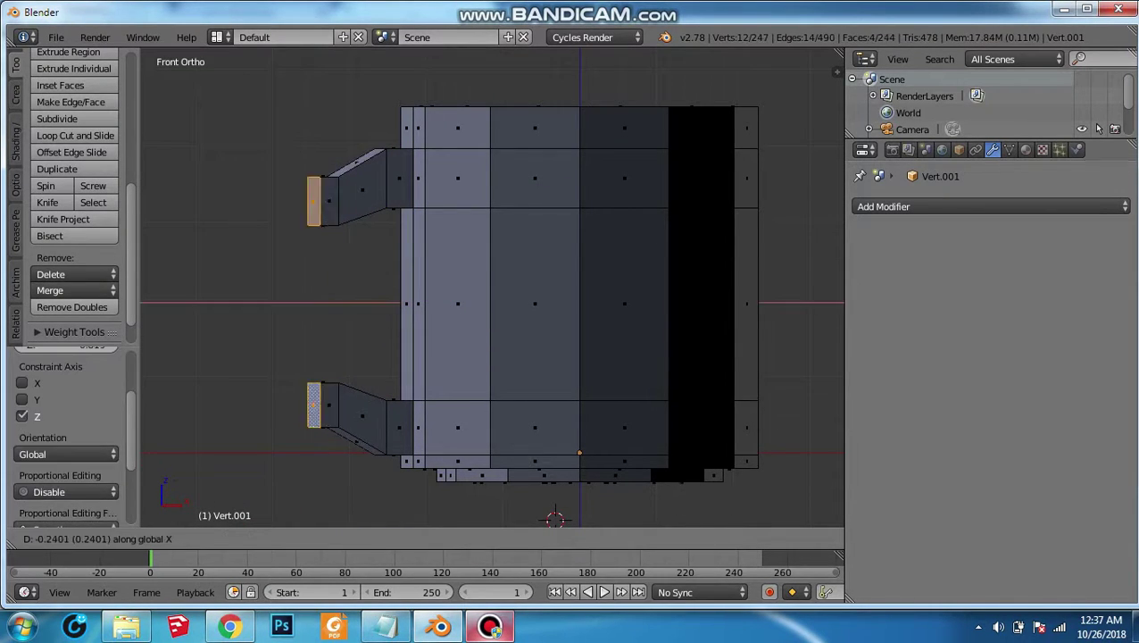
{"action": "key", "text": "Return"}
Delete the facing upper and lower handle end faces
{"action": "mouse_move", "coordinate": [381, 280]}
{"action": "middle_mouse_down"}
{"action": "mouse_move", "coordinate": [385, 375]}
{"action": "mouse_move", "coordinate": [367, 312]}
{"action": "middle_mouse_up"}
{"action": "scroll", "coordinate": [385, 375], "scroll_direction": "up", "scroll_amount": 3}
{"action": "right_click", "coordinate": [367, 312]}
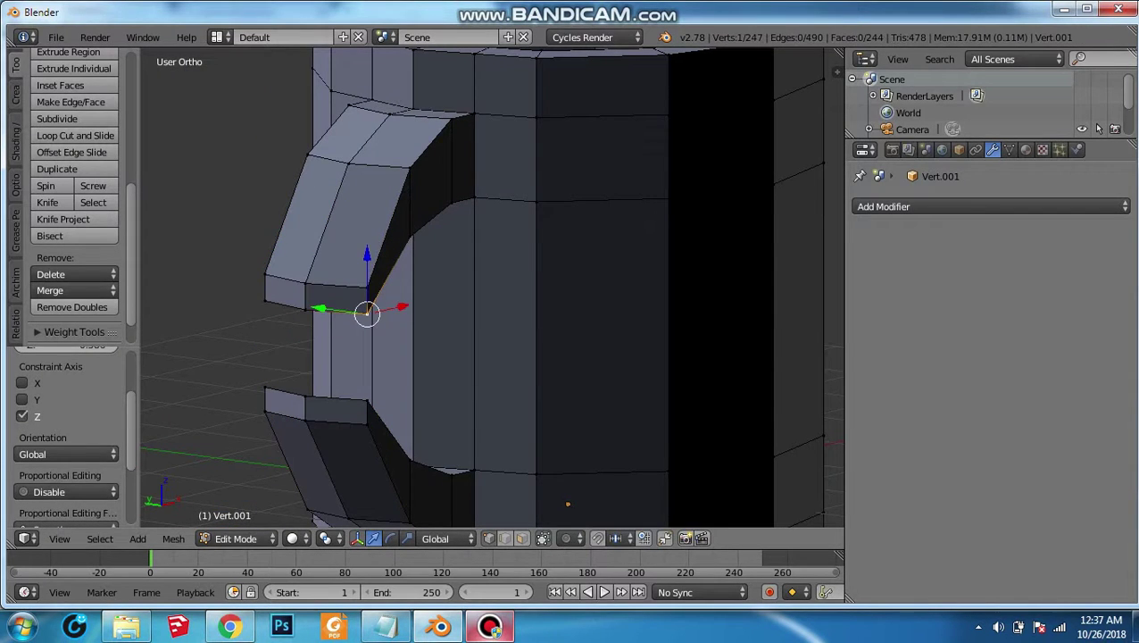
{"action": "right_click", "coordinate": [284, 291], "text": "shift"}
{"action": "right_click", "coordinate": [284, 403], "text": "shift"}
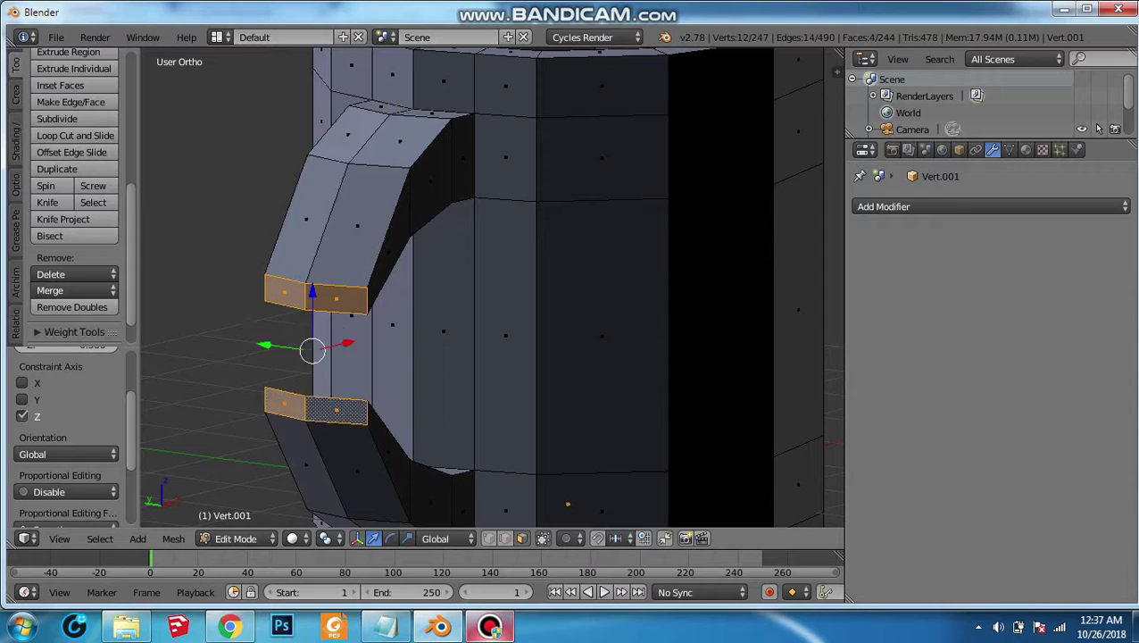
{"action": "key", "text": "x"}
{"action": "left_click", "coordinate": [290, 399]}
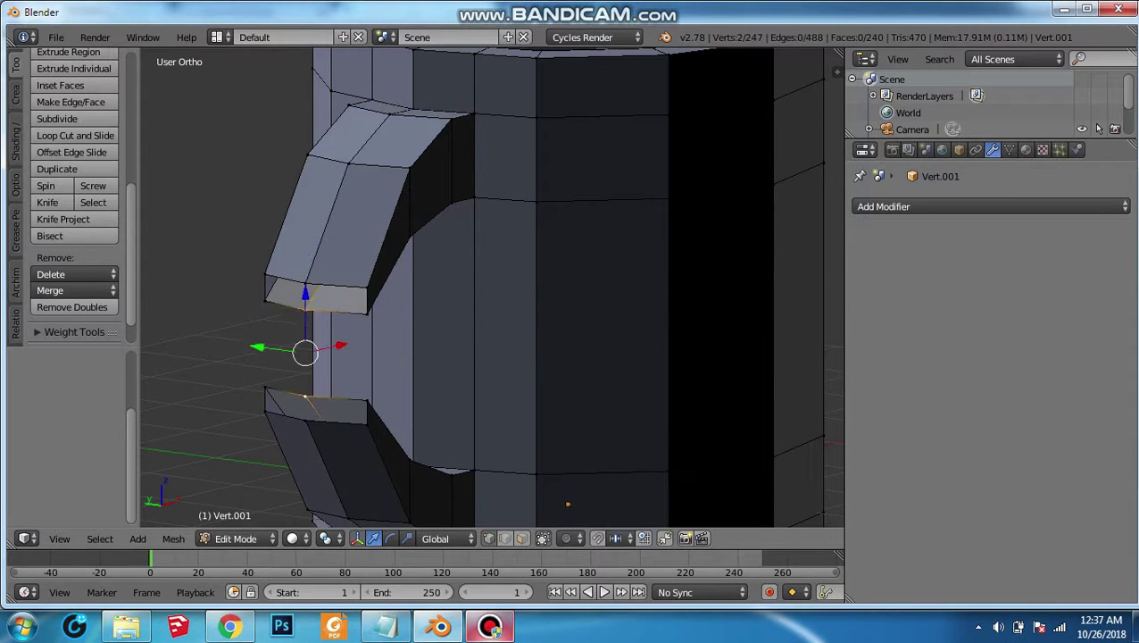
Merge the six open-end vertex pairs At Center to join the handle arms
{"action": "key", "text": "alt+m"}
{"action": "left_click", "coordinate": [267, 420]}
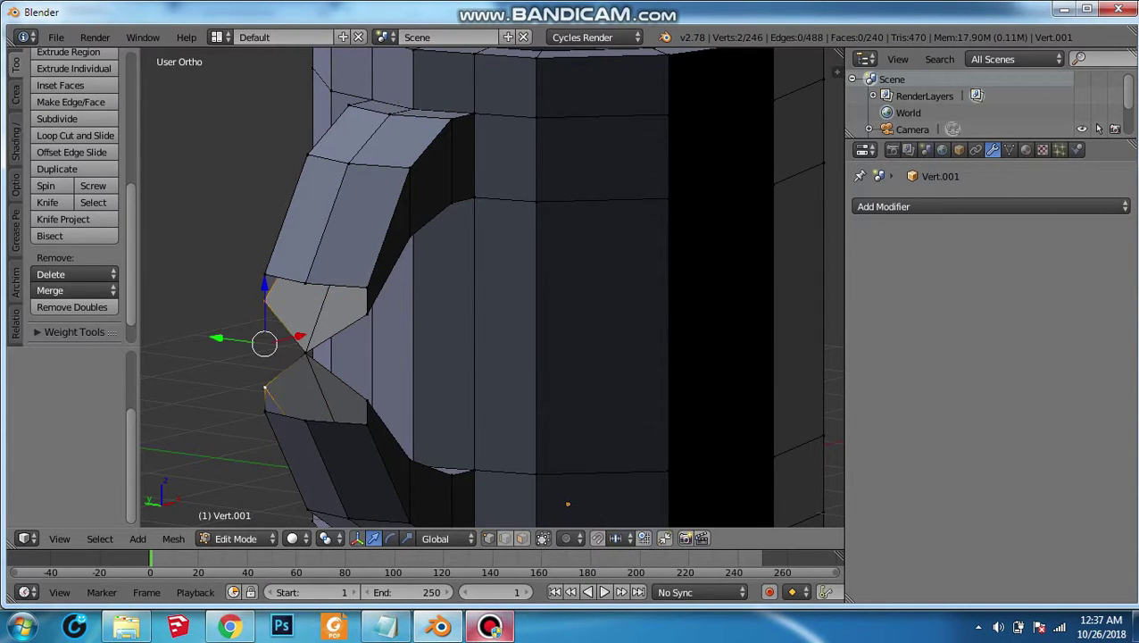
{"action": "key", "text": "alt+m"}
{"action": "left_click", "coordinate": [246, 387]}
{"action": "key", "text": "alt+m"}
{"action": "key", "text": "Return"}
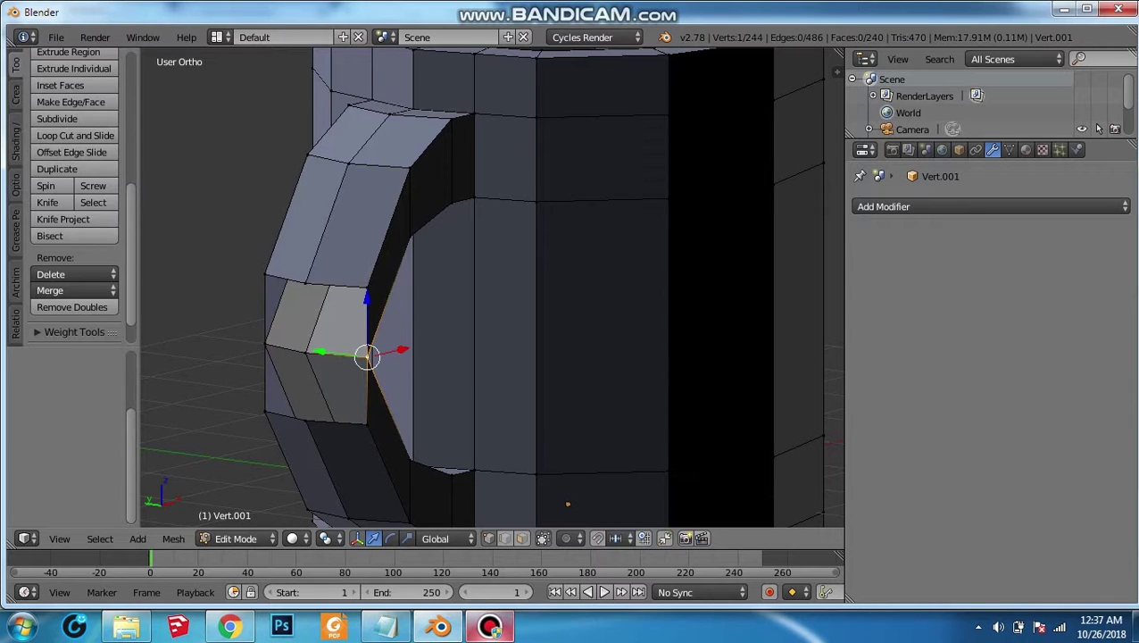
{"action": "key", "text": "alt+m"}
{"action": "key", "text": "Return"}
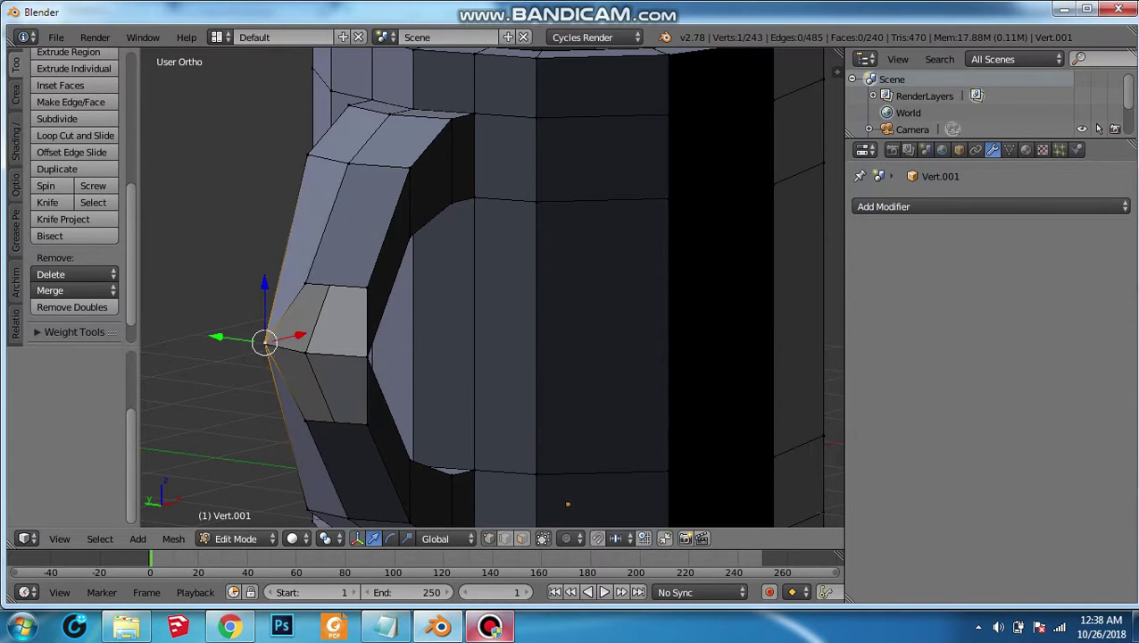
{"action": "key", "text": "alt+m"}
{"action": "key", "text": "Return"}
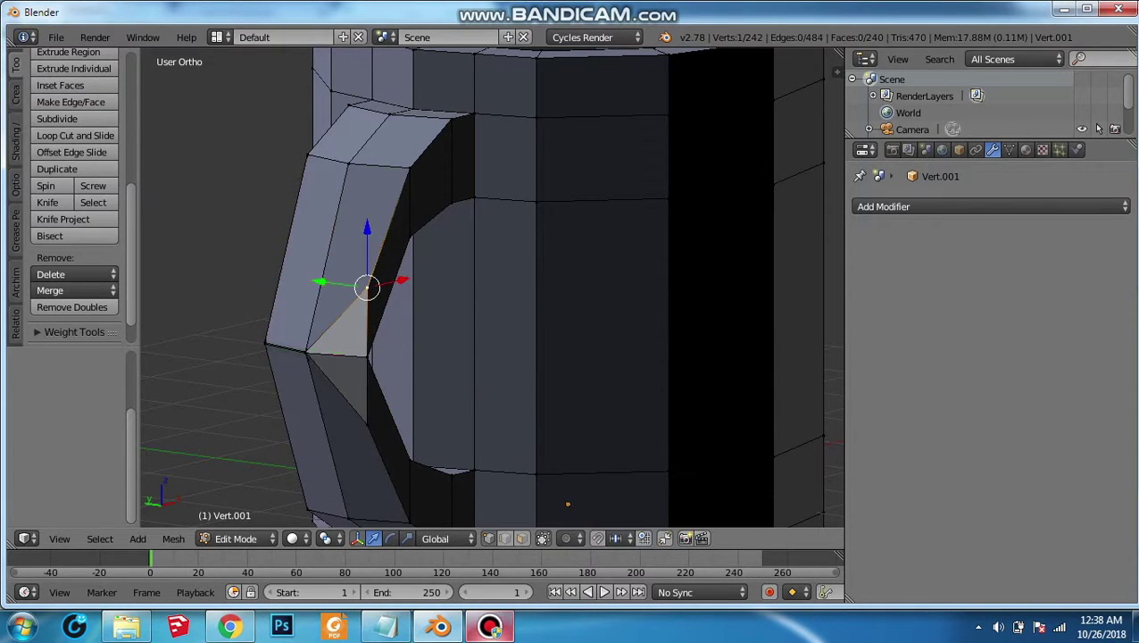
{"action": "key", "text": "alt+m"}
{"action": "key", "text": "Return"}
{"action": "left_click", "coordinate": [58, 538]}
Switch the viewport to wireframe and orbit around the handle corner with nothing selected
{"action": "left_click", "coordinate": [76, 424]}
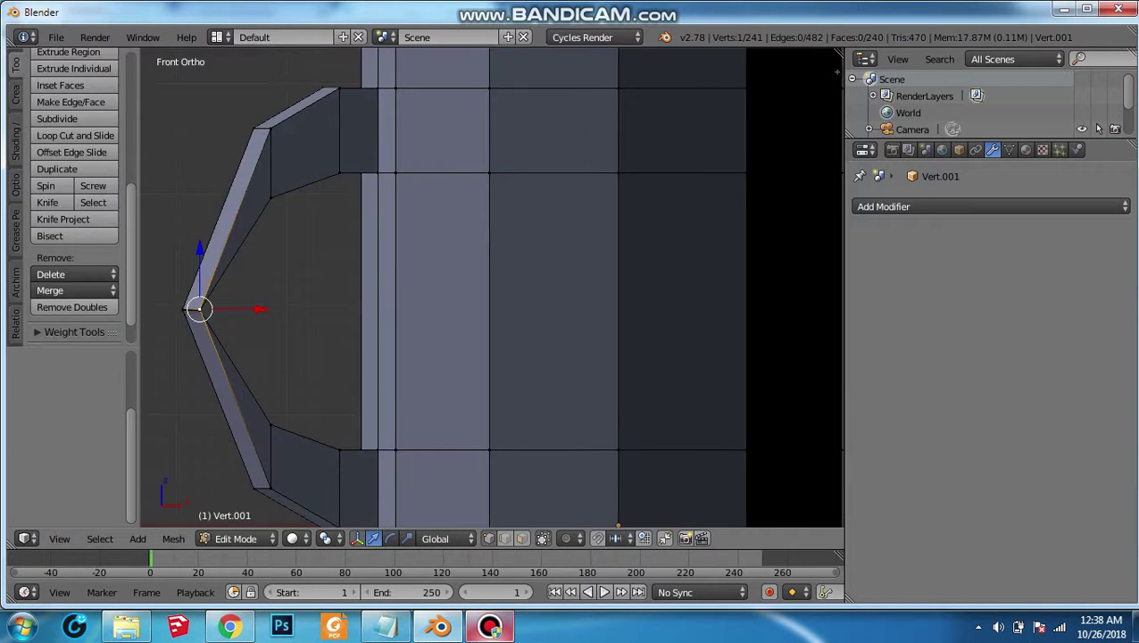
{"action": "scroll", "coordinate": [491, 286], "scroll_direction": "up", "scroll_amount": 3}
{"action": "middle_click_drag", "start_coordinate": [491, 286], "coordinate": [572, 268]}
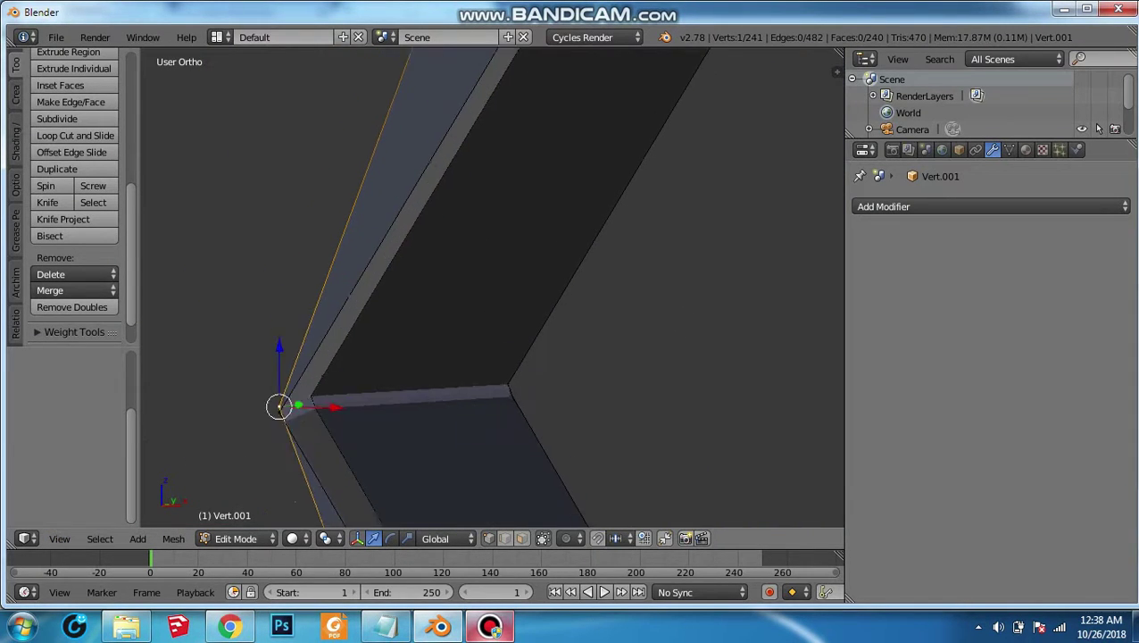
{"action": "left_click", "coordinate": [292, 538]}
{"action": "left_click", "coordinate": [321, 500]}
{"action": "middle_click_drag", "start_coordinate": [446, 312], "coordinate": [473, 313]}
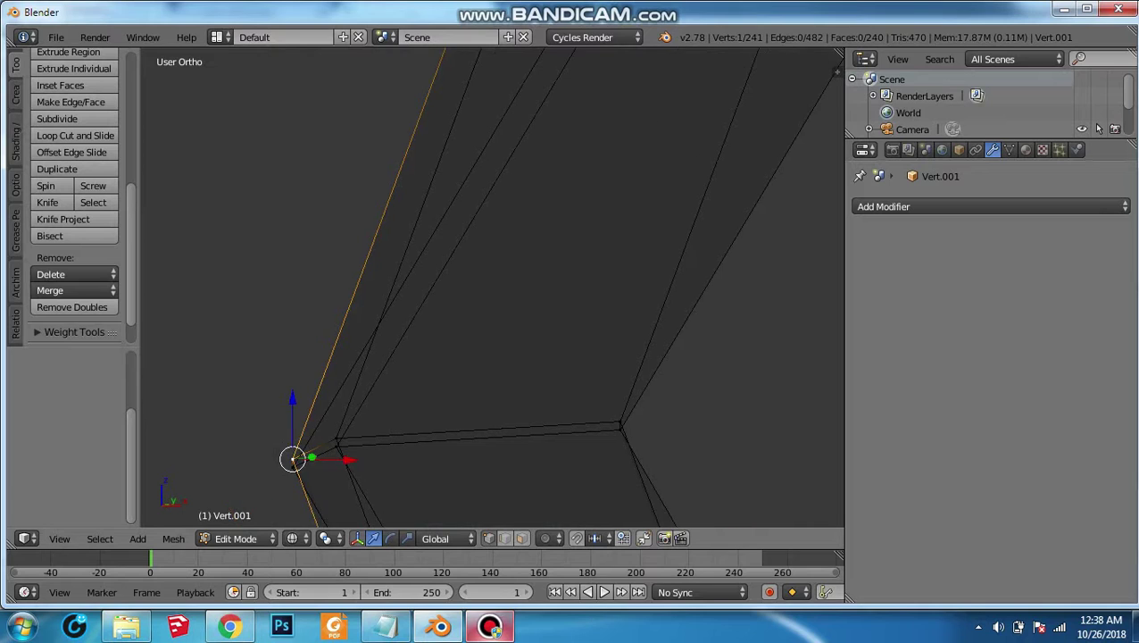
{"action": "key", "text": "a"}
{"action": "key", "text": "a"}
{"action": "key", "text": "KP_4"}
{"action": "key", "text": "KP_4"}
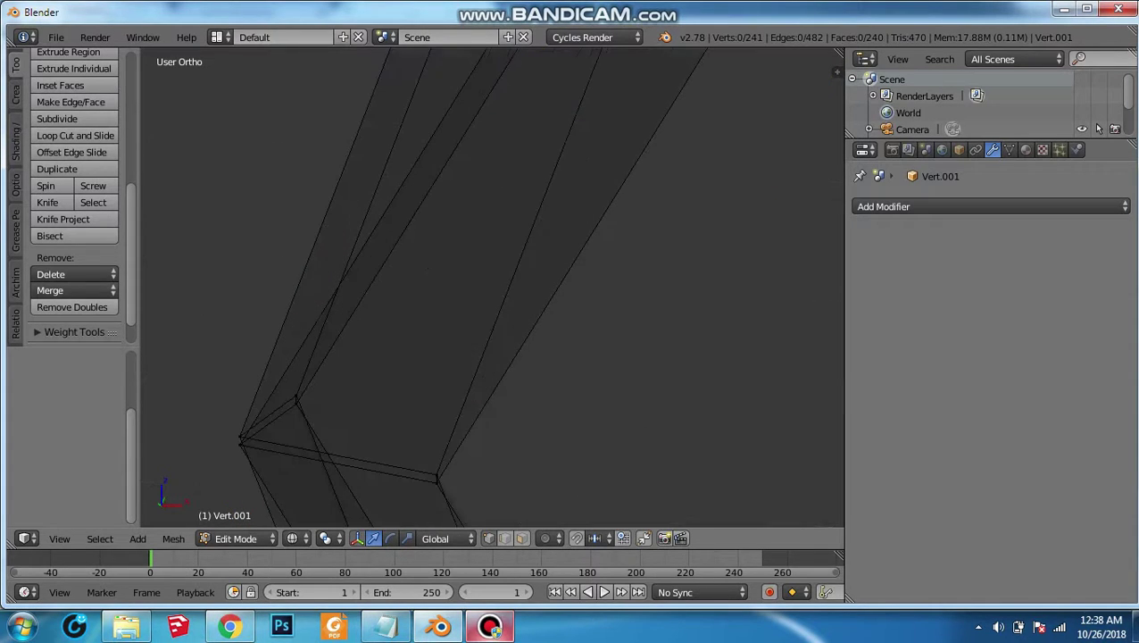
{"action": "key", "text": "KP_4"}
{"action": "key", "text": "KP_4"}
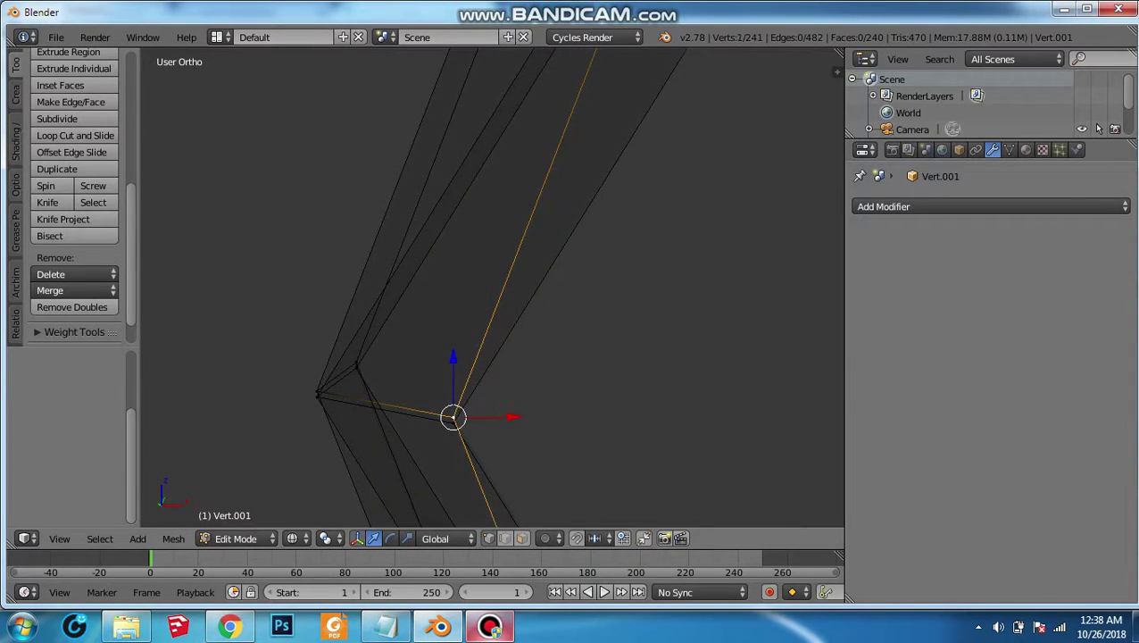
{"action": "key", "text": "KP_4"}
{"action": "key", "text": "a"}
{"action": "key", "text": "a"}
{"action": "key", "text": "a"}
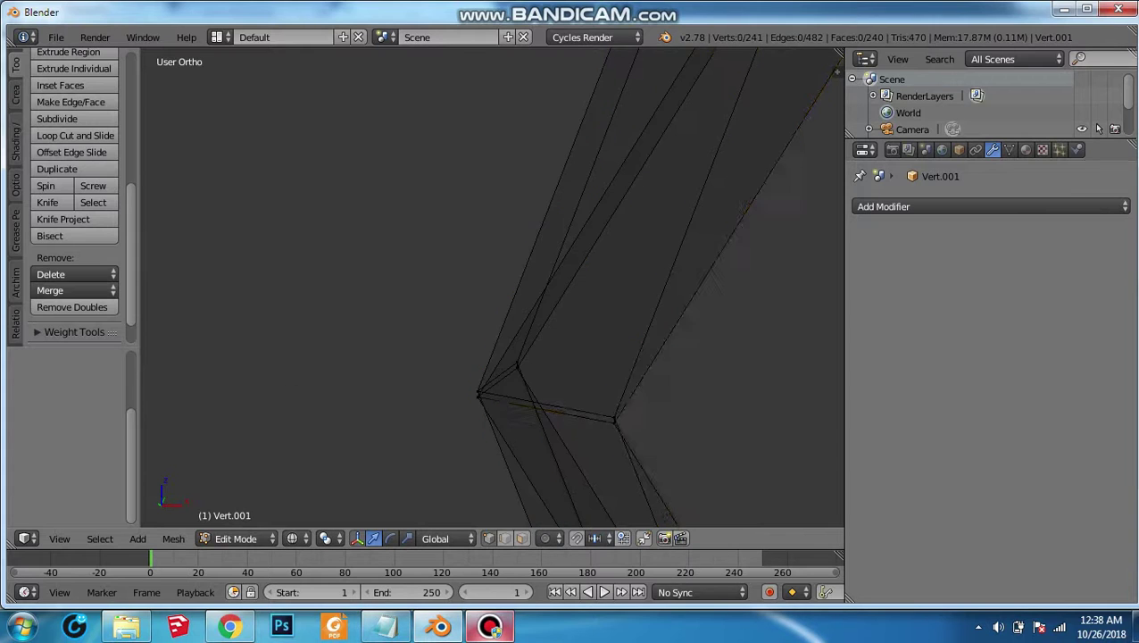
{"action": "key", "text": "KP_4"}
In front view, move a vertex on the handle's bend along X
{"action": "right_click", "coordinate": [746, 442]}
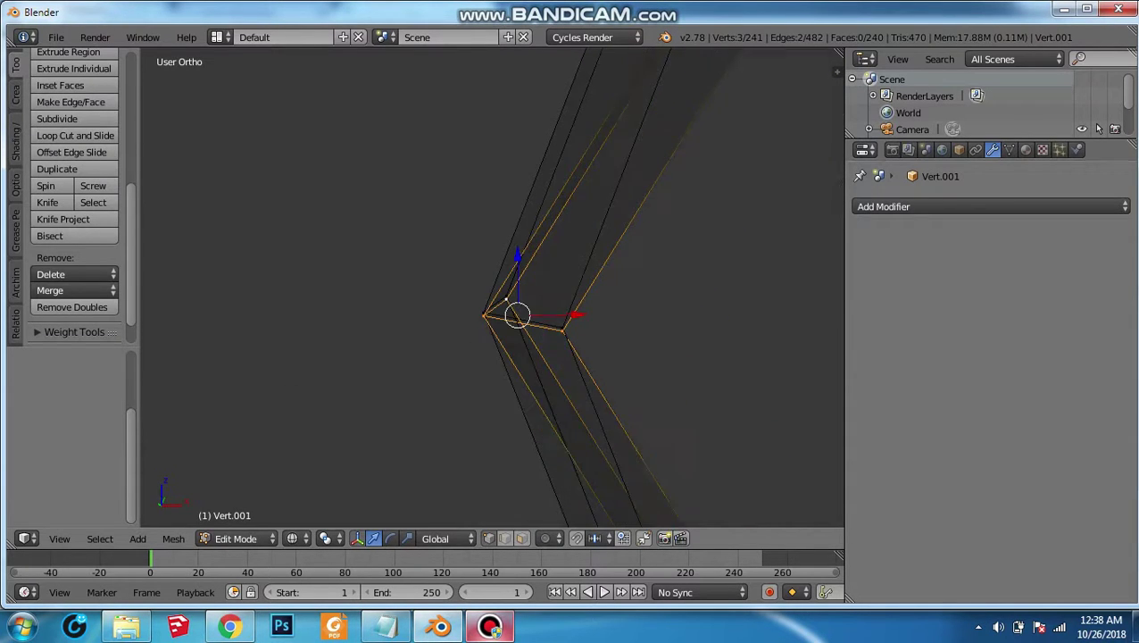
{"action": "left_click", "coordinate": [59, 538]}
{"action": "left_click", "coordinate": [89, 393]}
{"action": "key", "text": "g"}
{"action": "key", "text": "x"}
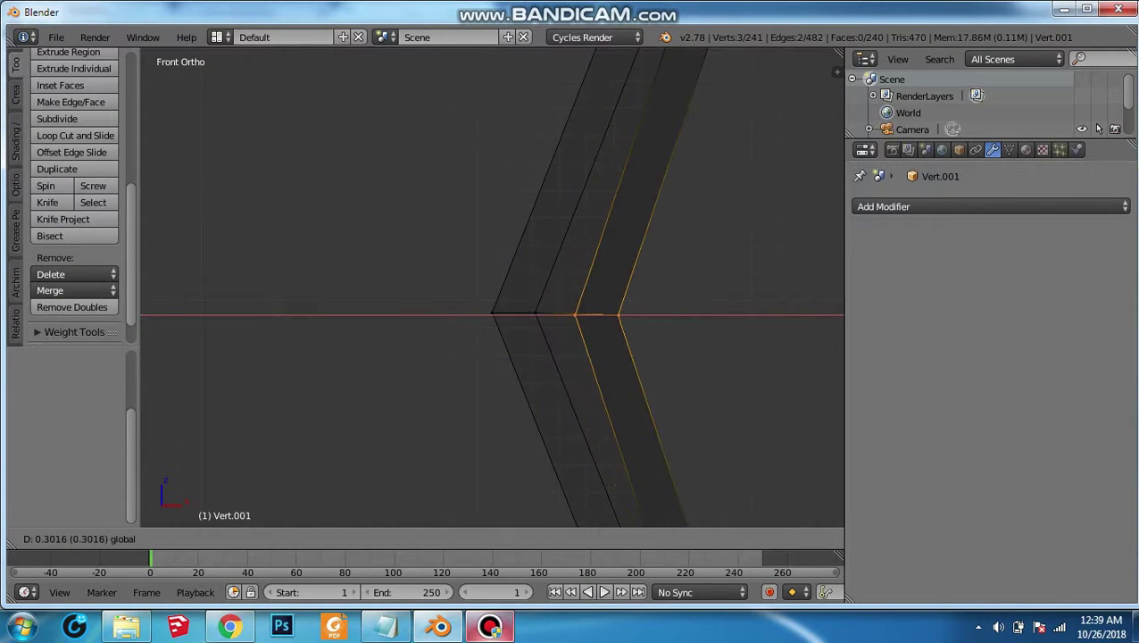
{"action": "key", "text": "Return"}
Add two inner handle vertices to the selection and move them
{"action": "scroll", "coordinate": [491, 294], "scroll_direction": "down", "scroll_amount": 4}
{"action": "scroll", "coordinate": [491, 294], "scroll_direction": "down", "scroll_amount": 1}
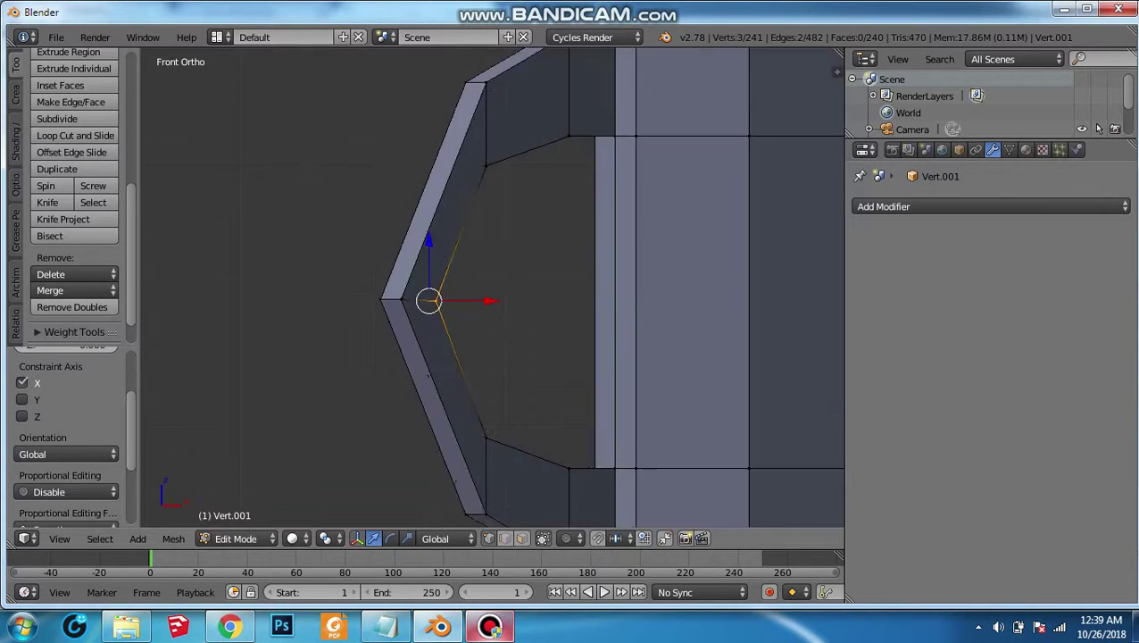
{"action": "middle_click_drag", "start_coordinate": [491, 294], "coordinate": [535, 268]}
{"action": "scroll", "coordinate": [491, 295], "scroll_direction": "up", "scroll_amount": 2}
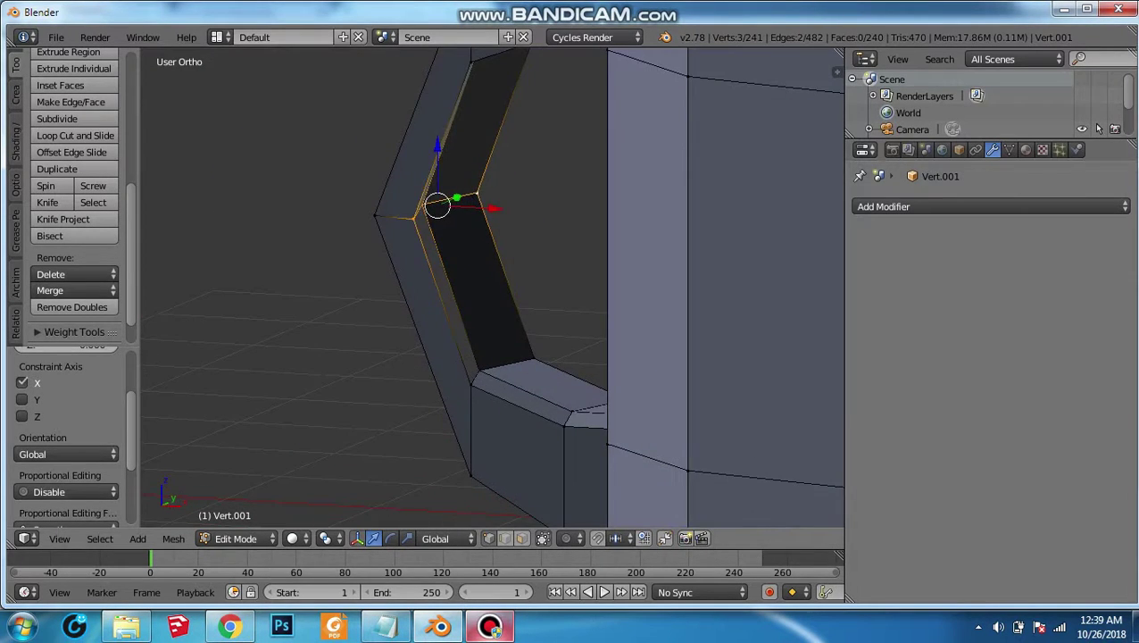
{"action": "scroll", "coordinate": [491, 286], "scroll_direction": "down", "scroll_amount": 3}
{"action": "scroll", "coordinate": [491, 285], "scroll_direction": "up", "scroll_amount": 4}
{"action": "right_click", "coordinate": [473, 192], "text": "shift"}
{"action": "right_click", "coordinate": [482, 489], "text": "shift"}
{"action": "key", "text": "g"}
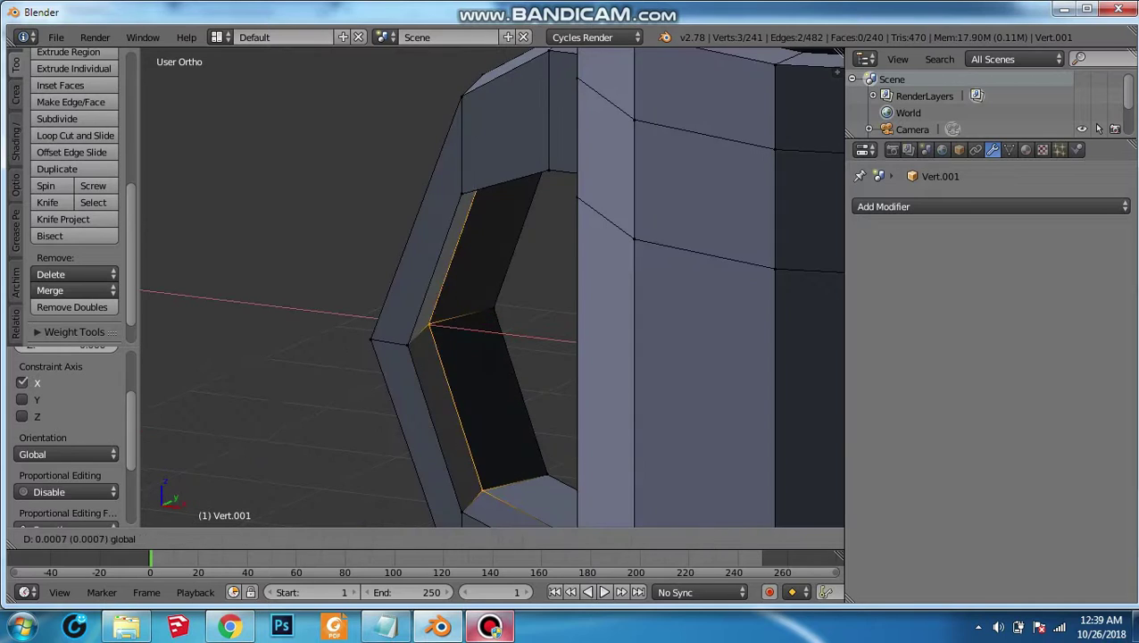
{"action": "key", "text": "Return"}
From the front view, move the selected handle vertices down along Z
{"action": "scroll", "coordinate": [491, 295], "scroll_direction": "down", "scroll_amount": 3}
{"action": "scroll", "coordinate": [491, 294], "scroll_direction": "up", "scroll_amount": 3}
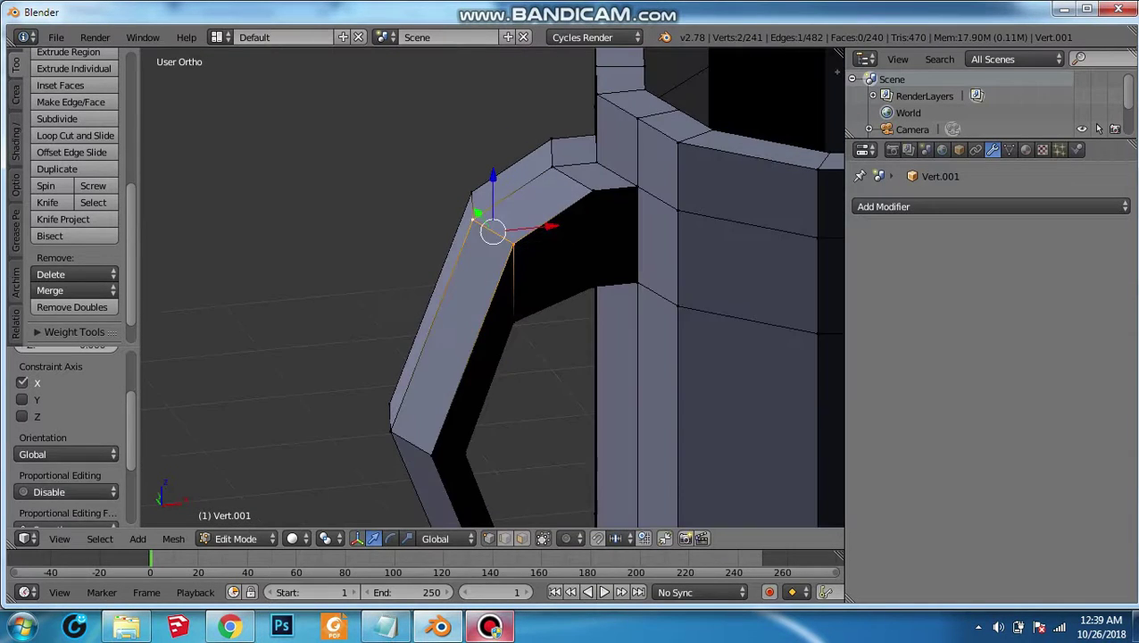
{"action": "middle_click_drag", "start_coordinate": [491, 295], "coordinate": [535, 268]}
{"action": "left_click", "coordinate": [59, 538]}
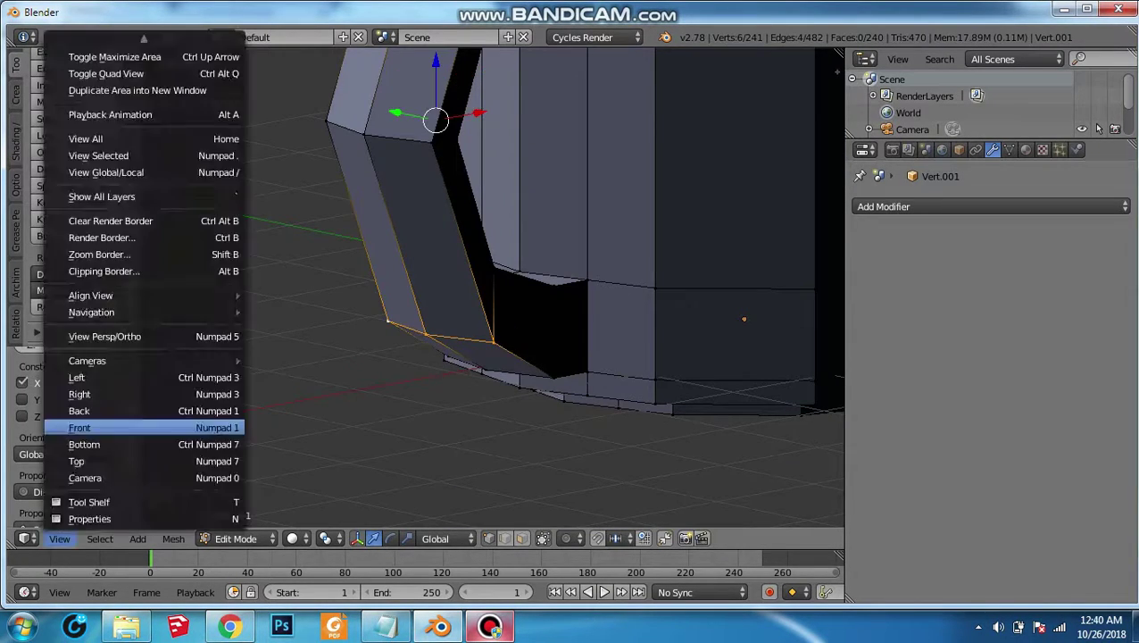
{"action": "left_click", "coordinate": [76, 424]}
{"action": "key", "text": "g"}
{"action": "key", "text": "x"}
{"action": "key", "text": "g"}
{"action": "key", "text": "z"}
{"action": "key", "text": "Return"}
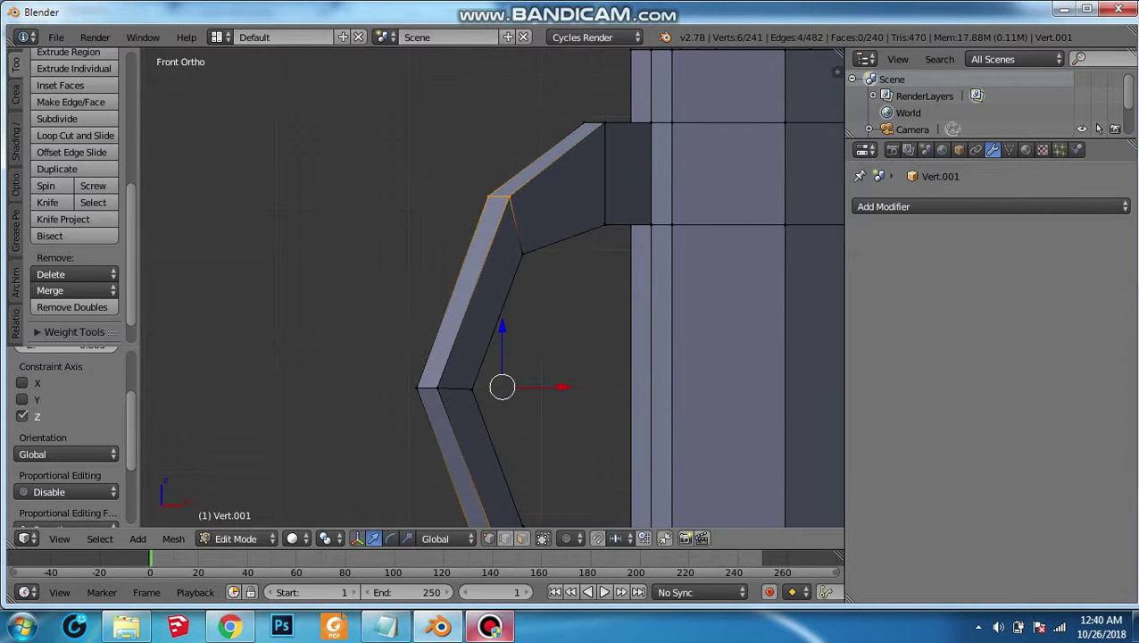
Flatten the handle's lower attachment vertices along Z to about 0.92, then leave Edit Mode
{"action": "left_click", "coordinate": [292, 539]}
{"action": "left_click", "coordinate": [322, 497]}
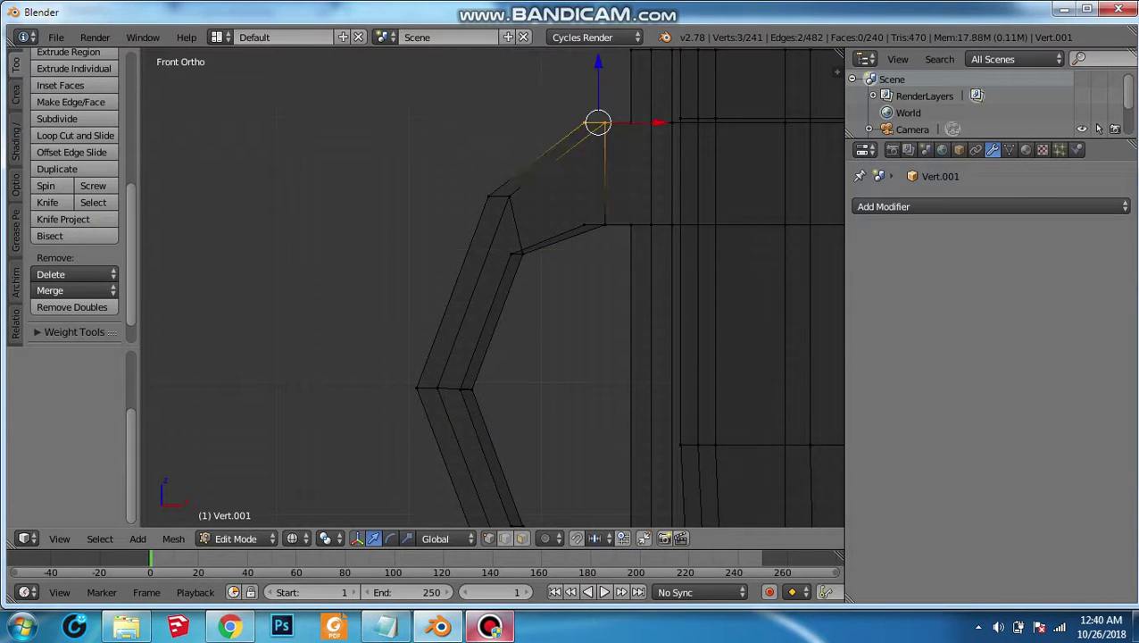
{"action": "key", "text": "ctrl+KP_2"}
{"action": "key", "text": "ctrl+KP_2"}
{"action": "key", "text": "ctrl+KP_2"}
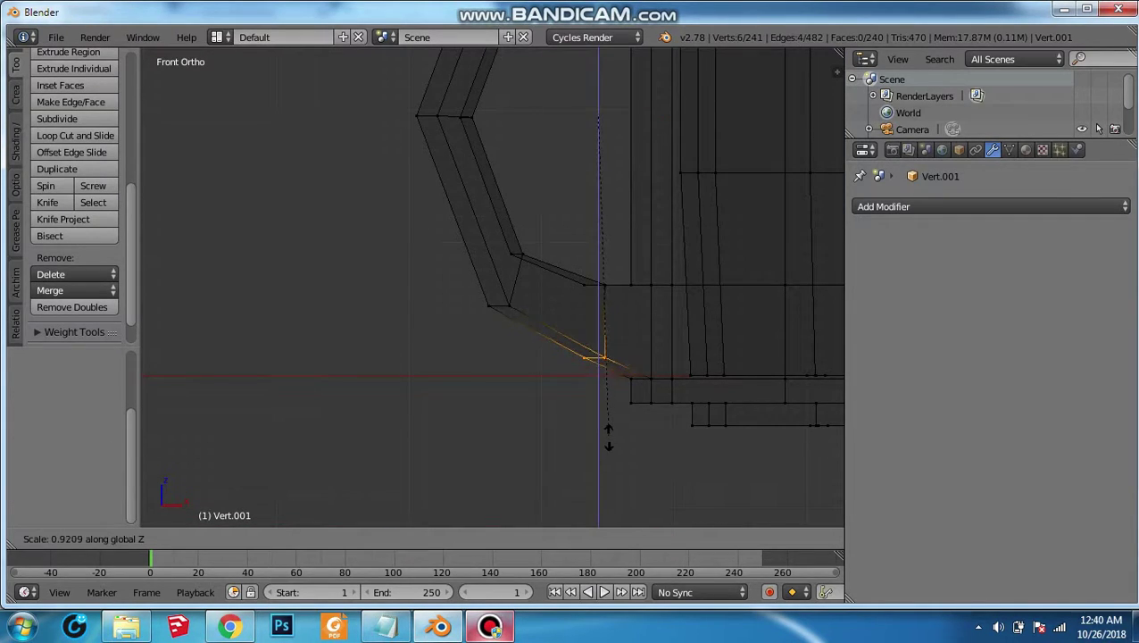
{"action": "left_click", "coordinate": [608, 438]}
{"action": "scroll", "coordinate": [607, 437], "scroll_direction": "down", "scroll_amount": 5}
{"action": "middle_click_drag", "start_coordinate": [608, 437], "coordinate": [643, 375]}
{"action": "key", "text": "Tab"}
Add a Subdivision Surface modifier to the mug with 3 viewport subdivisions
{"action": "left_click", "coordinate": [991, 206]}
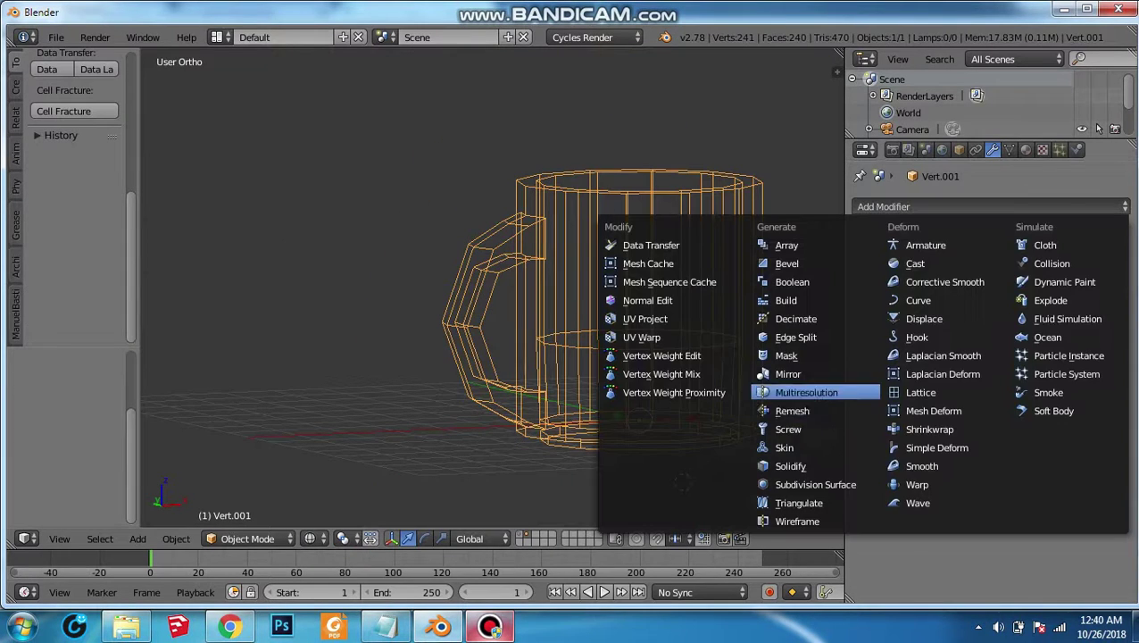
{"action": "left_click", "coordinate": [815, 483]}
{"action": "key", "text": "z"}
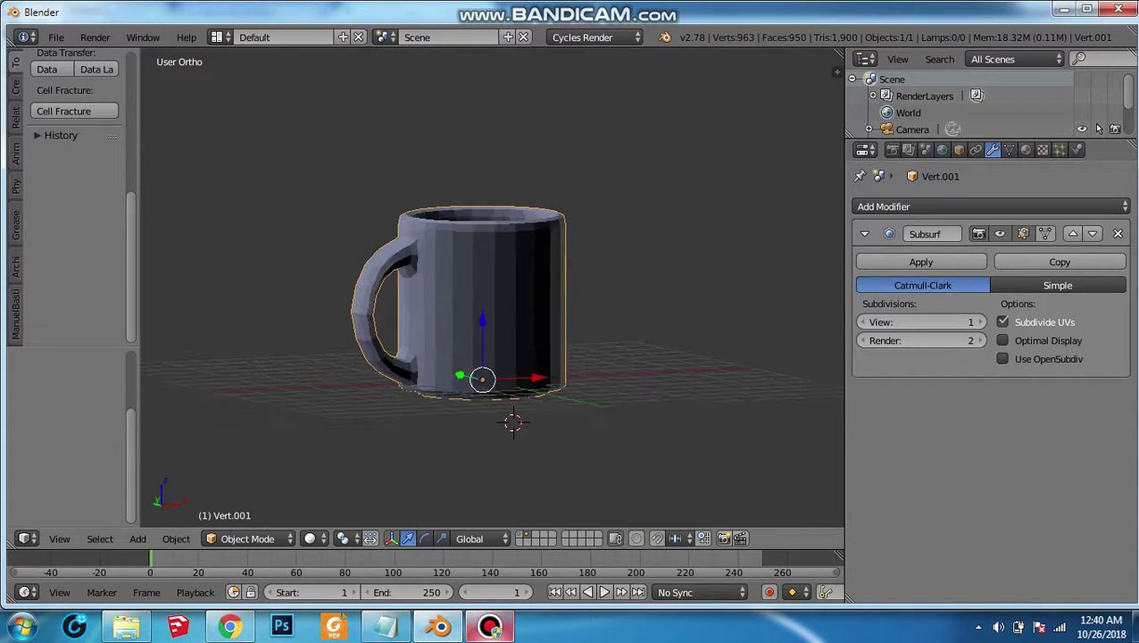
{"action": "key", "text": "ctrl+z"}
{"action": "middle_click_drag", "start_coordinate": [500, 312], "coordinate": [535, 286]}
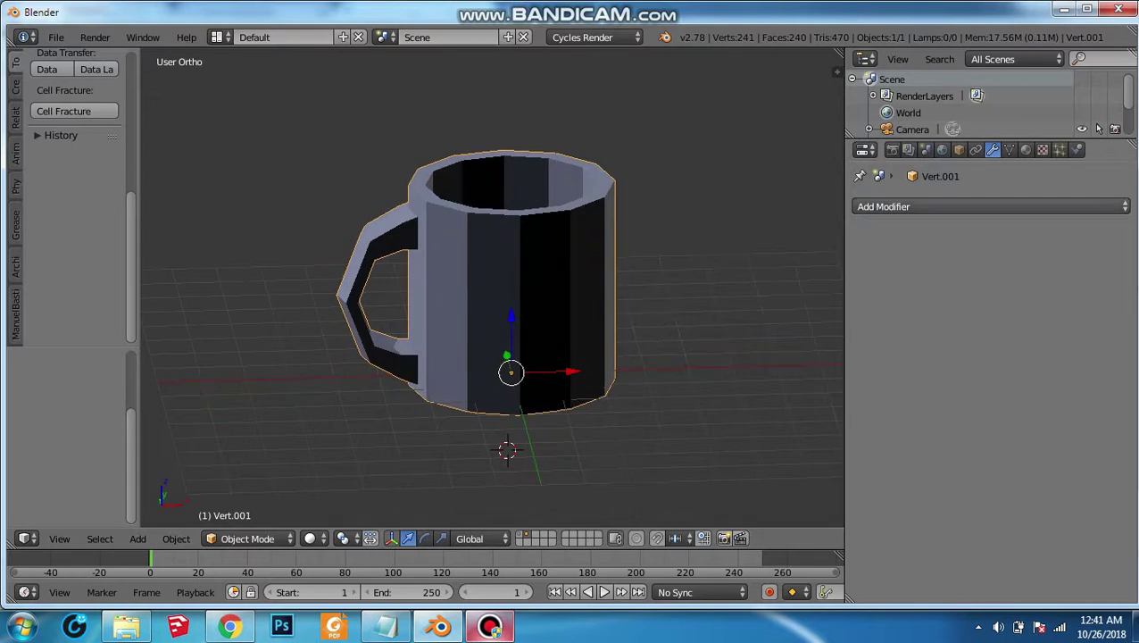
{"action": "left_click", "coordinate": [991, 206]}
{"action": "left_click", "coordinate": [815, 484]}
{"action": "key", "text": "Return"}
{"action": "key", "text": "KP_Decimal"}
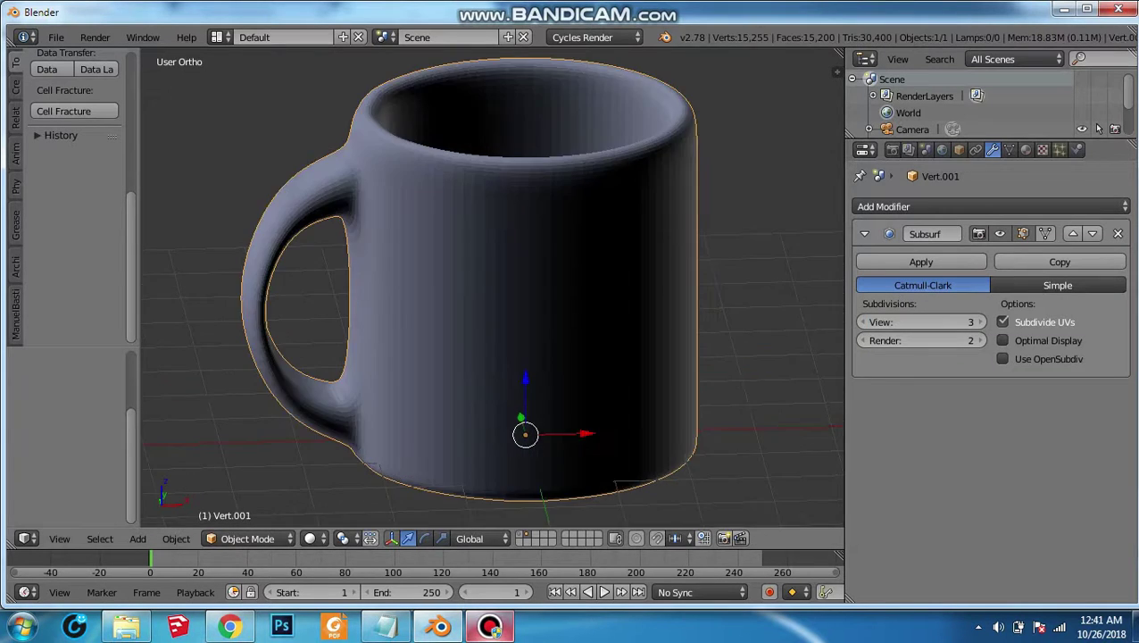